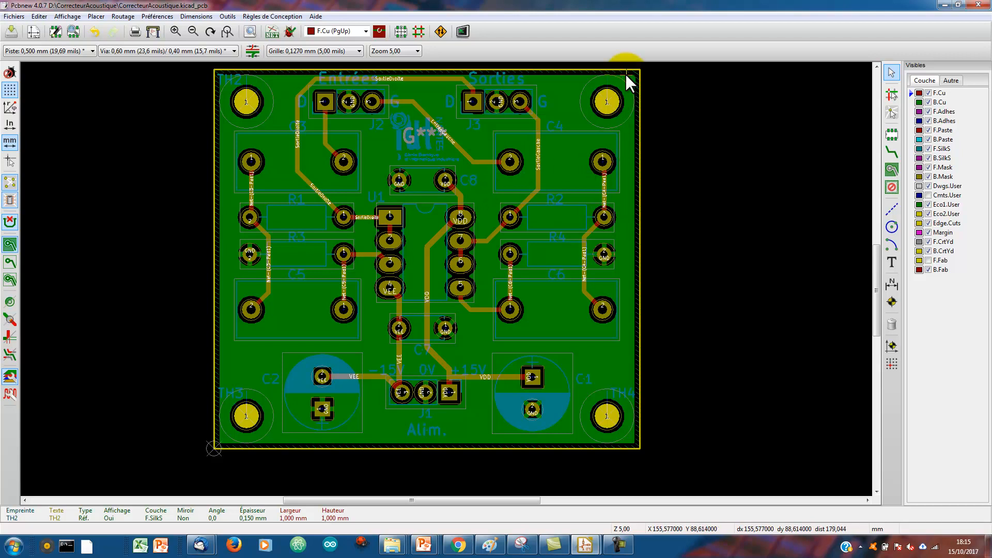
# - Check the reference text properties of mounting hole TH1 near the board's upper-right corner and accept them as they are
pyautogui.scroll(2, 626, 82)
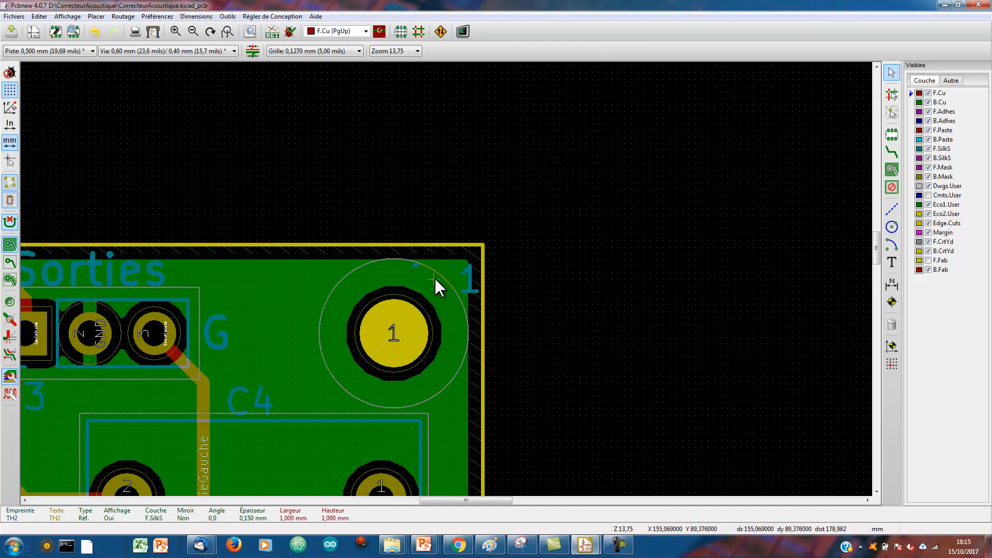
pyautogui.doubleClick(447, 364)
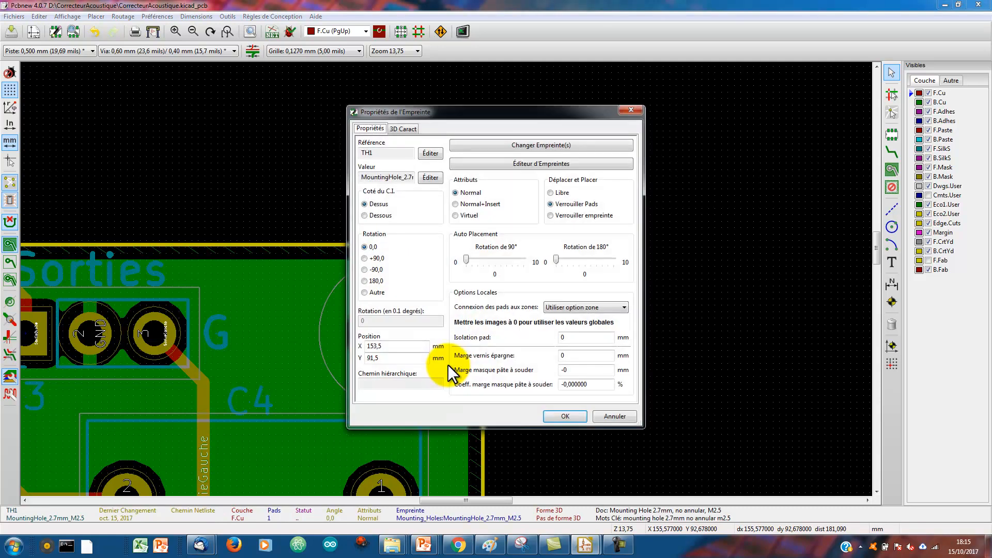
pyautogui.click(429, 154)
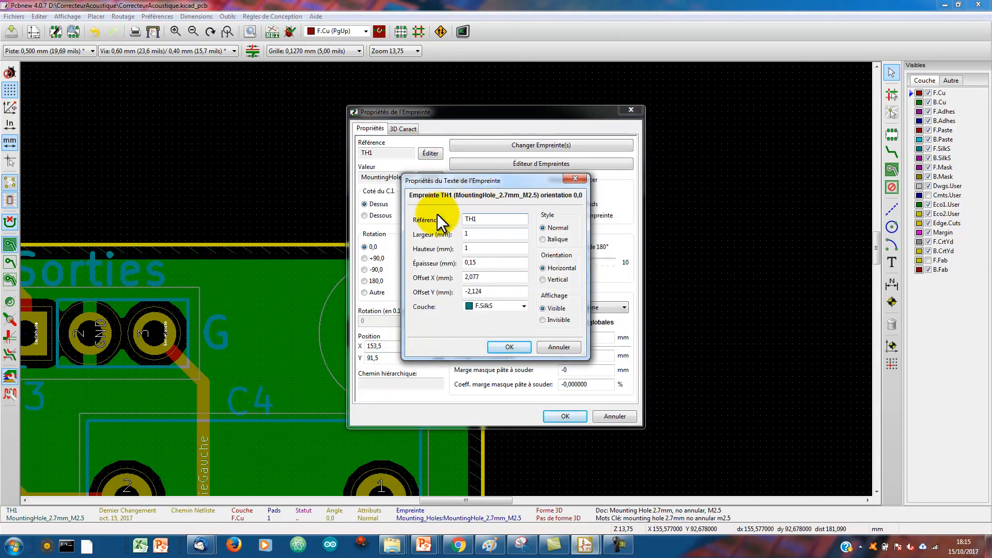
pyautogui.click(507, 347)
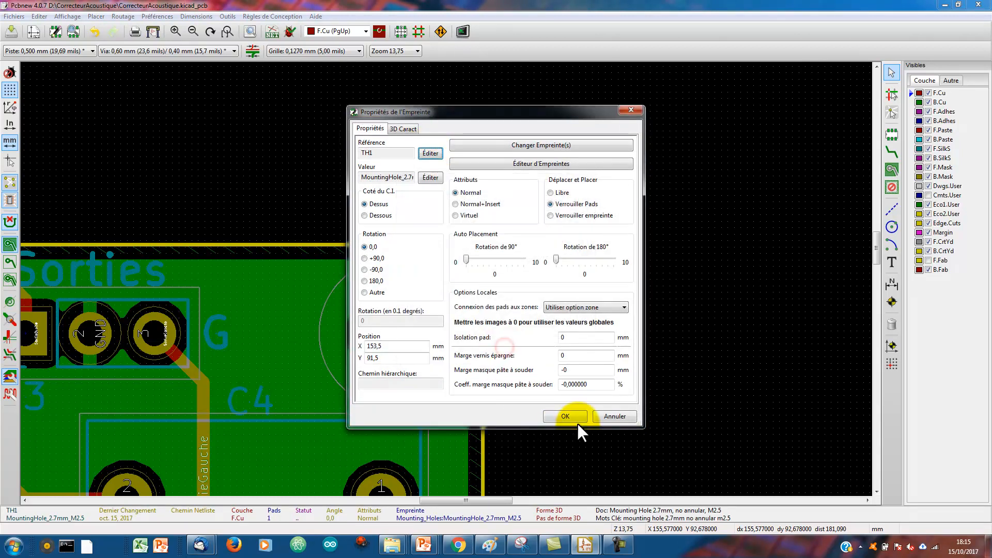
pyautogui.click(571, 416)
pyautogui.scroll(-2, 91, 352)
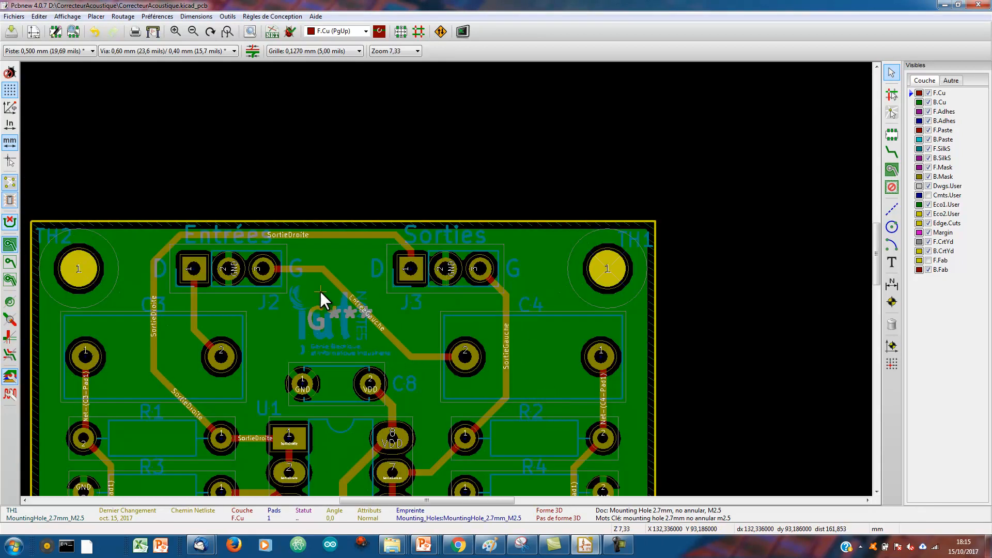
pyautogui.scroll(-3, 333, 302)
pyautogui.scroll(1, 451, 336)
pyautogui.scroll(1, 457, 358)
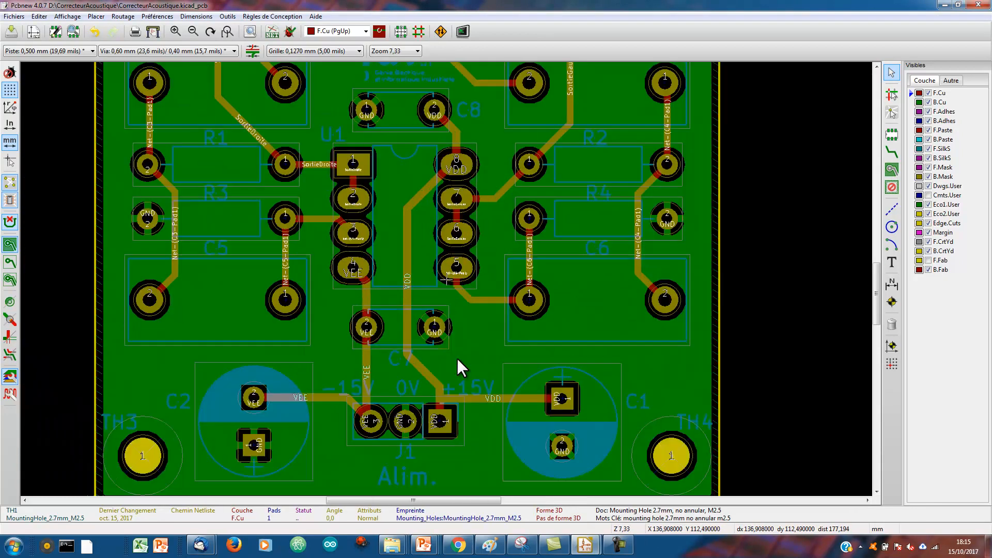
pyautogui.scroll(-1, 436, 261)
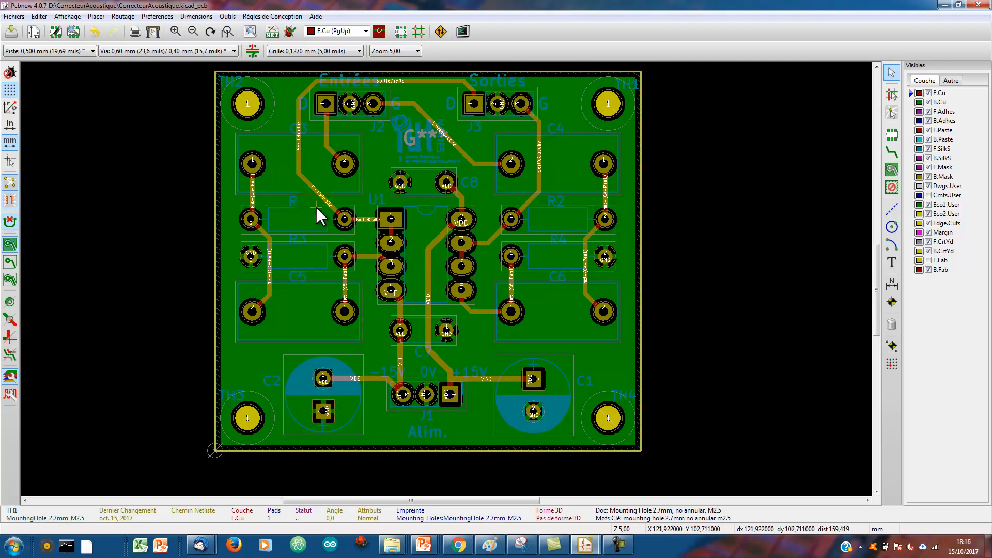
pyautogui.click(41, 16)
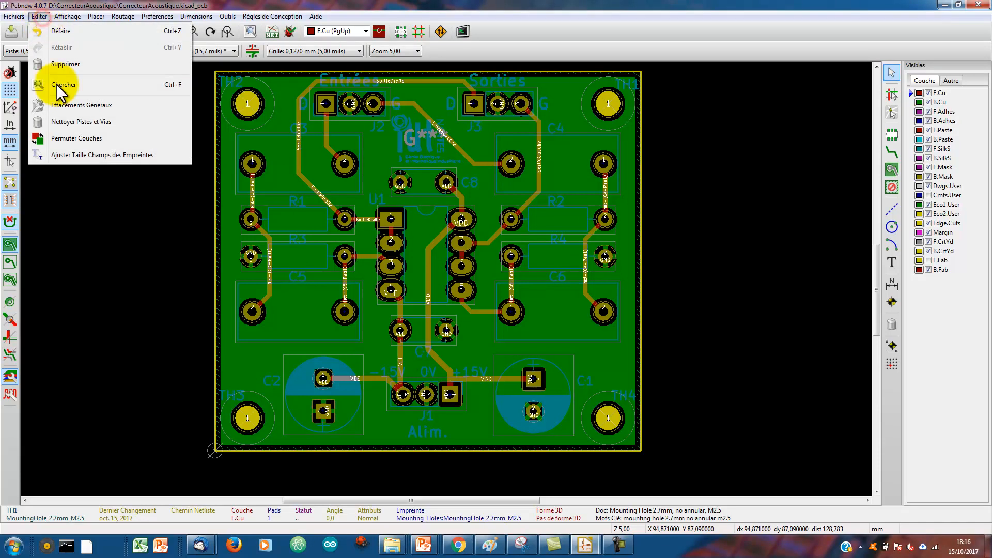
pyautogui.click(63, 122)
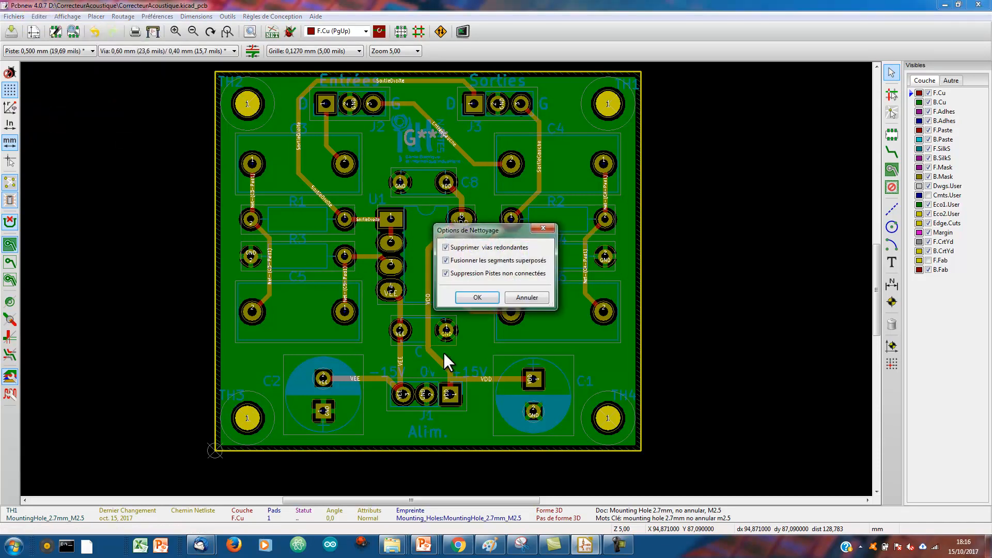
pyautogui.click(542, 299)
# - Delete all tracks from the board on every layer and refill the copper zones
pyautogui.click(40, 17)
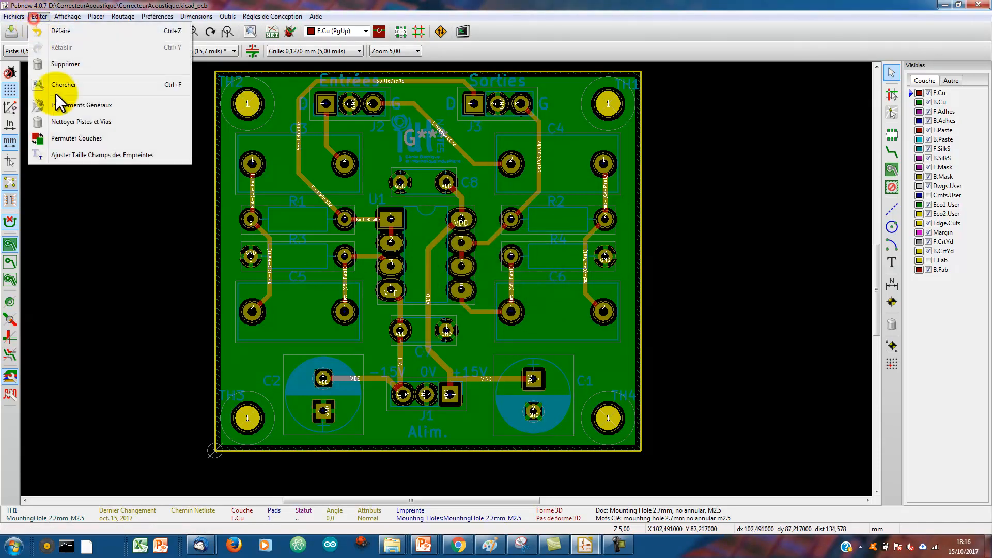
pyautogui.click(64, 106)
pyautogui.click(416, 272)
pyautogui.click(522, 350)
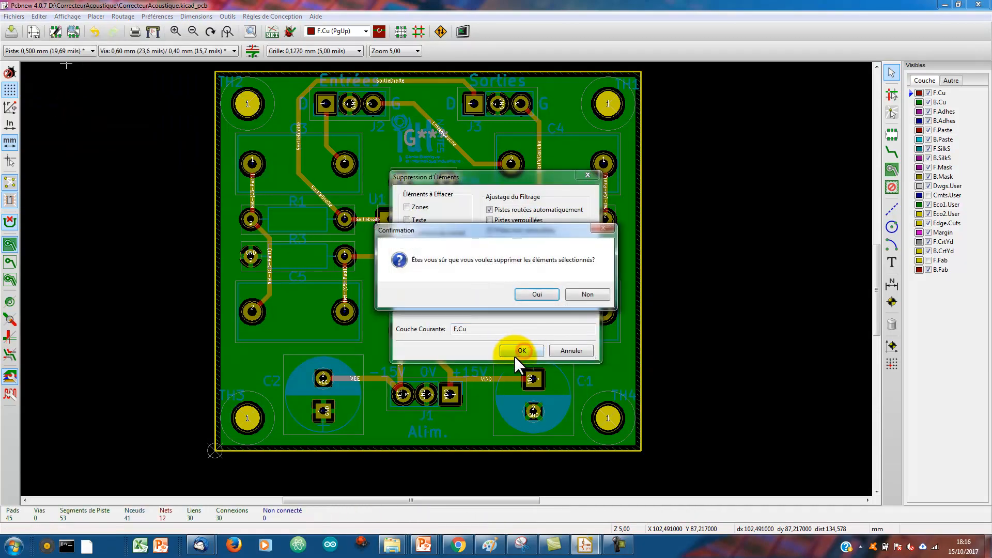
pyautogui.click(529, 293)
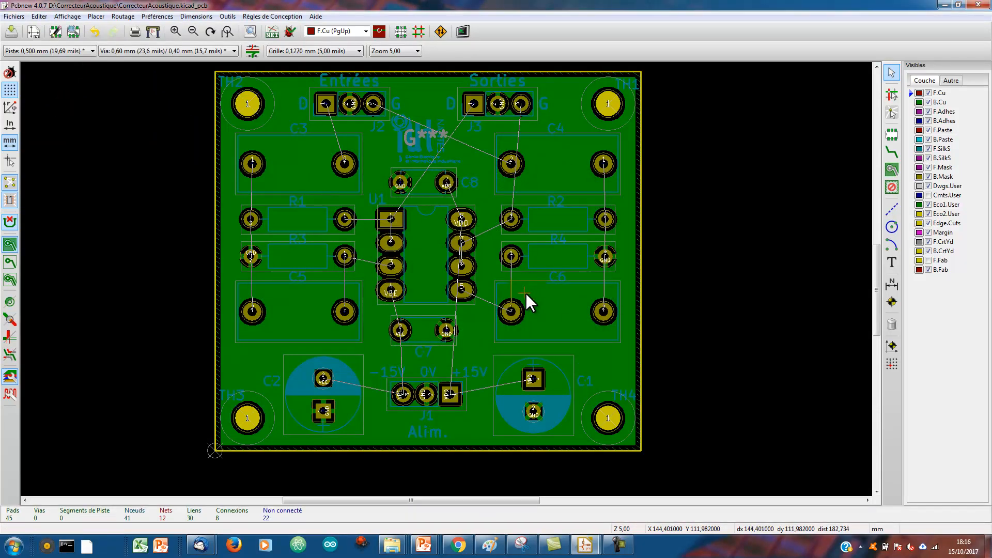
pyautogui.press('b')
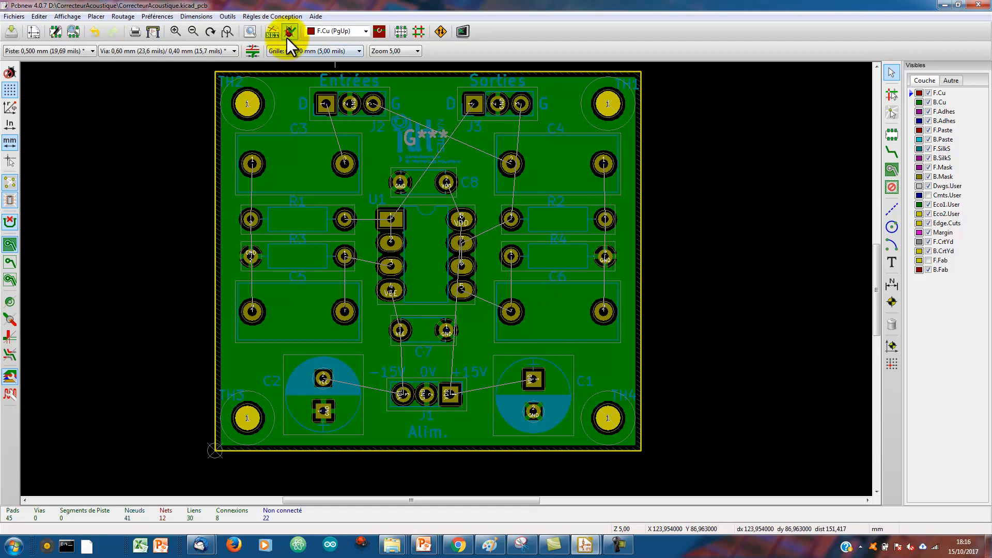
# - Set the track width of the Alimentation net class to 1 mm in the design rules
pyautogui.click(277, 17)
pyautogui.click(279, 32)
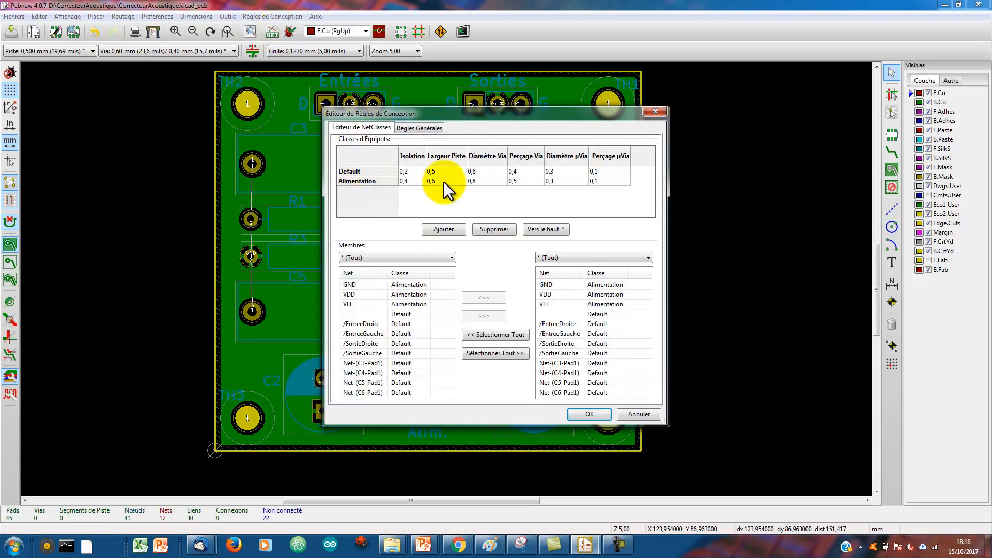
pyautogui.write('1')
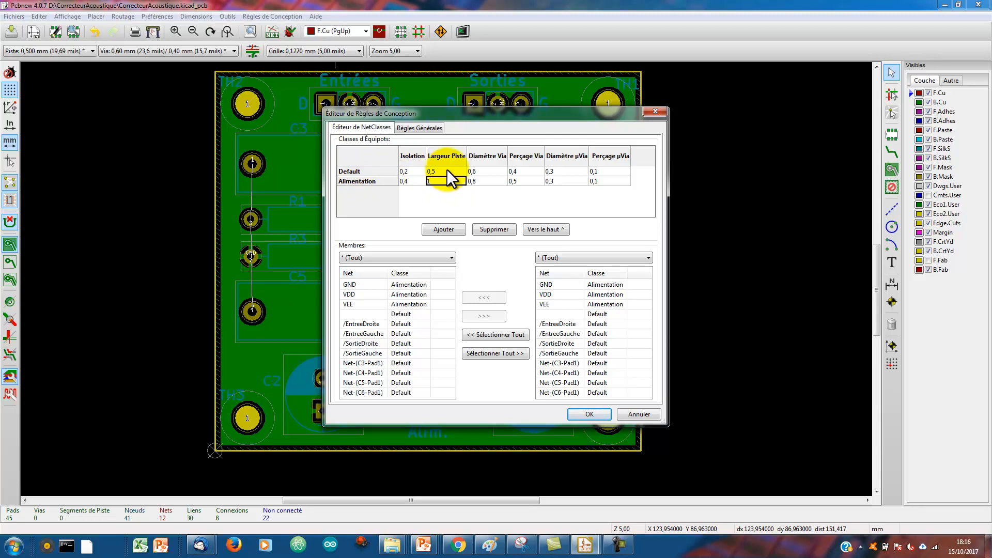
pyautogui.click(577, 413)
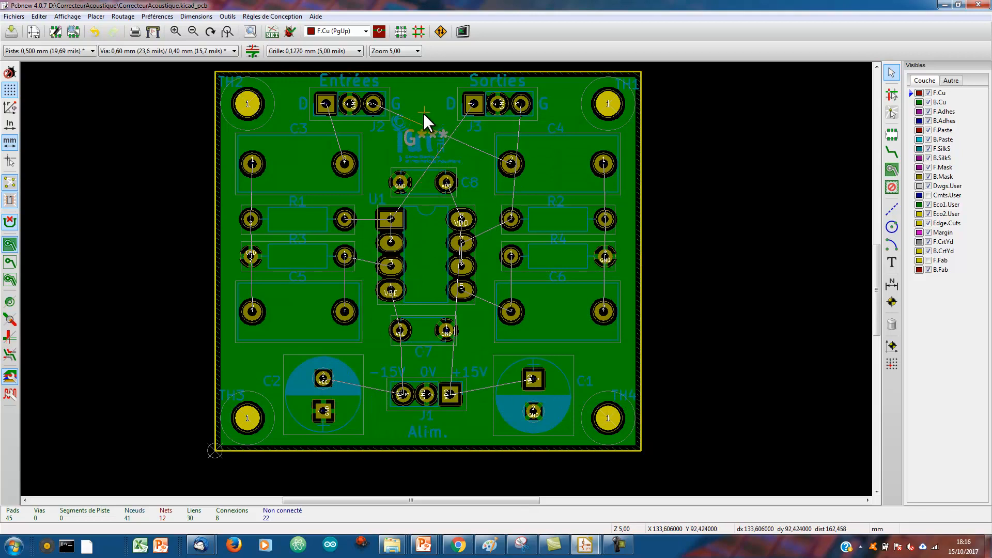
# - Enable autorouting mode, automatically route all footprints on the board, and update the display with the copper zones refilled
pyautogui.click(420, 32)
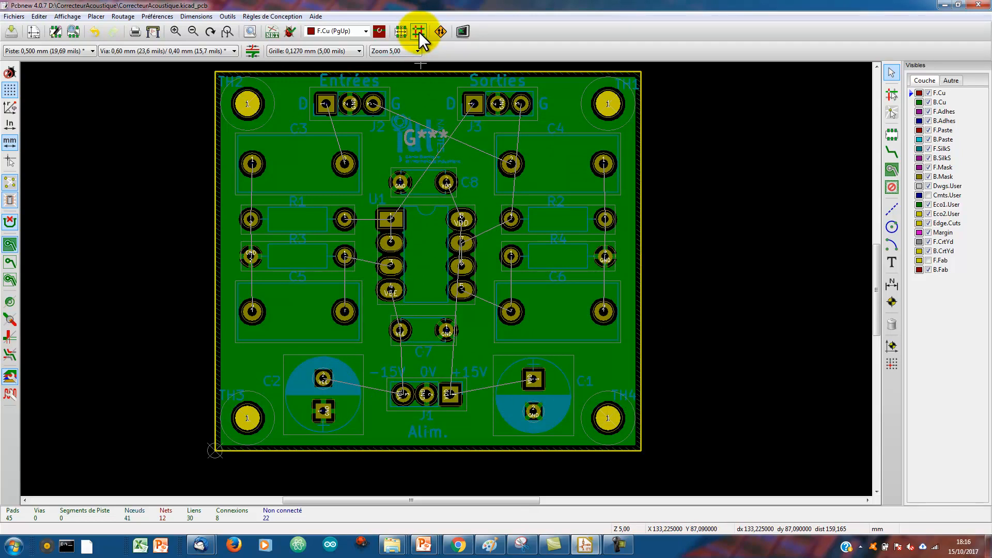
pyautogui.rightClick(687, 136)
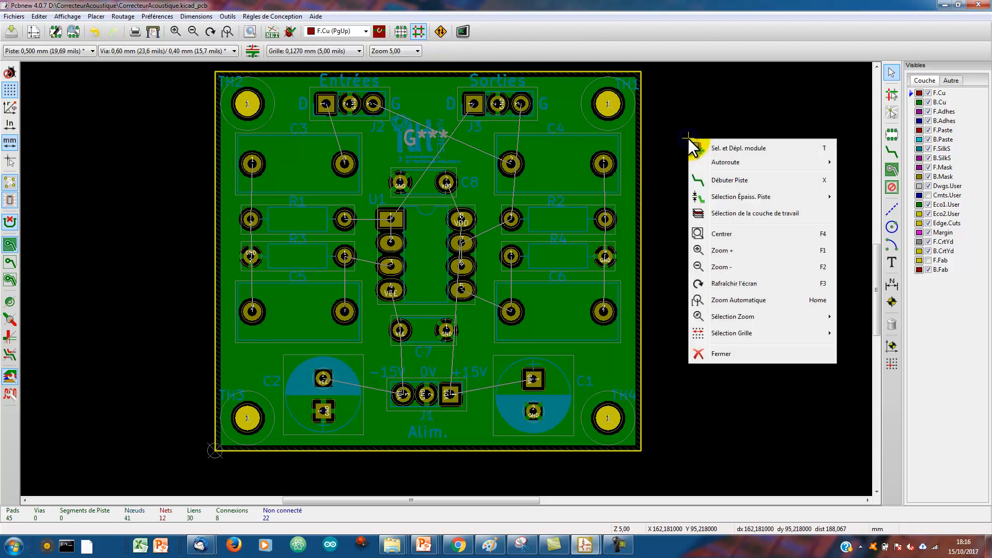
pyautogui.moveTo(730, 161)
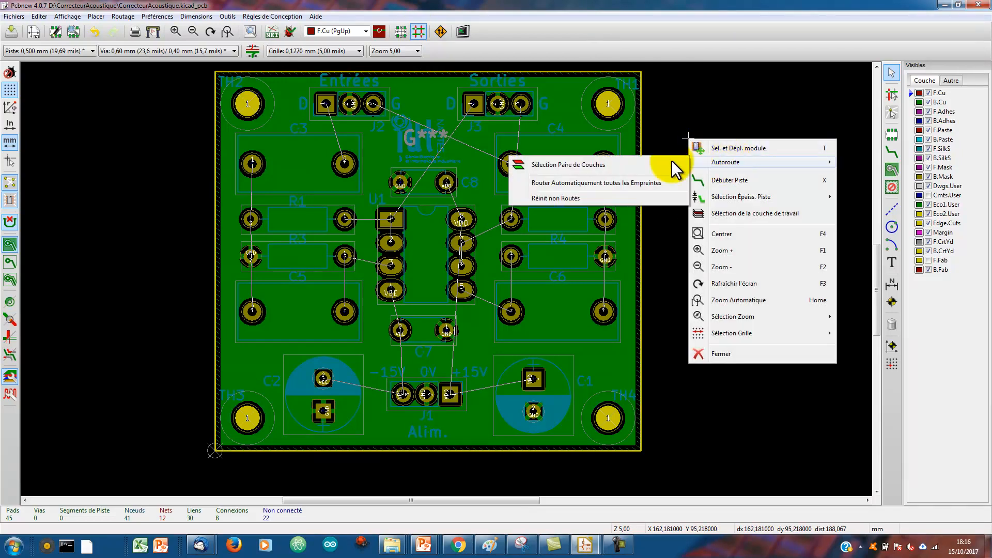
pyautogui.click(613, 182)
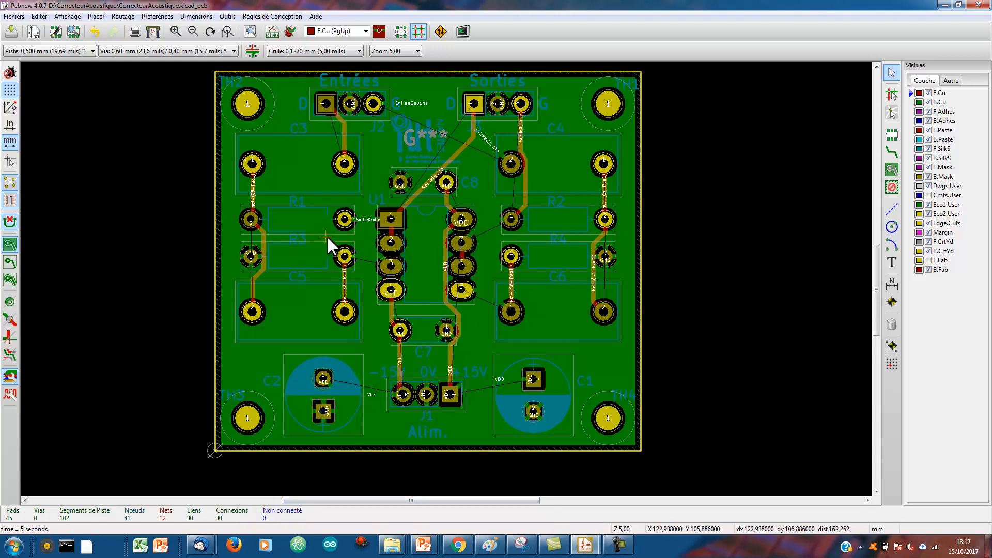
pyautogui.press('F3')
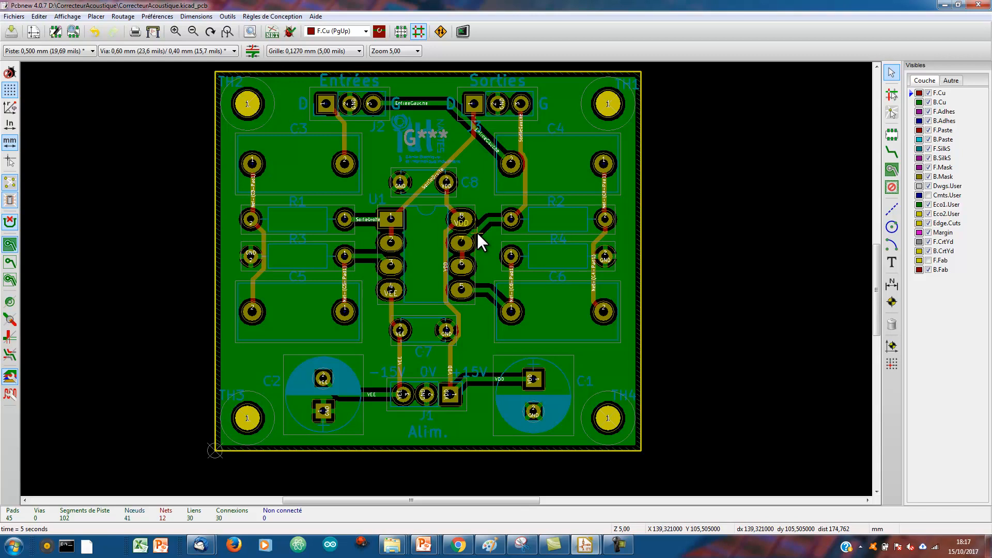
# - Examine the autorouted tracks around U1, the surrounding components and the ground plane
pyautogui.scroll(2, 476, 232)
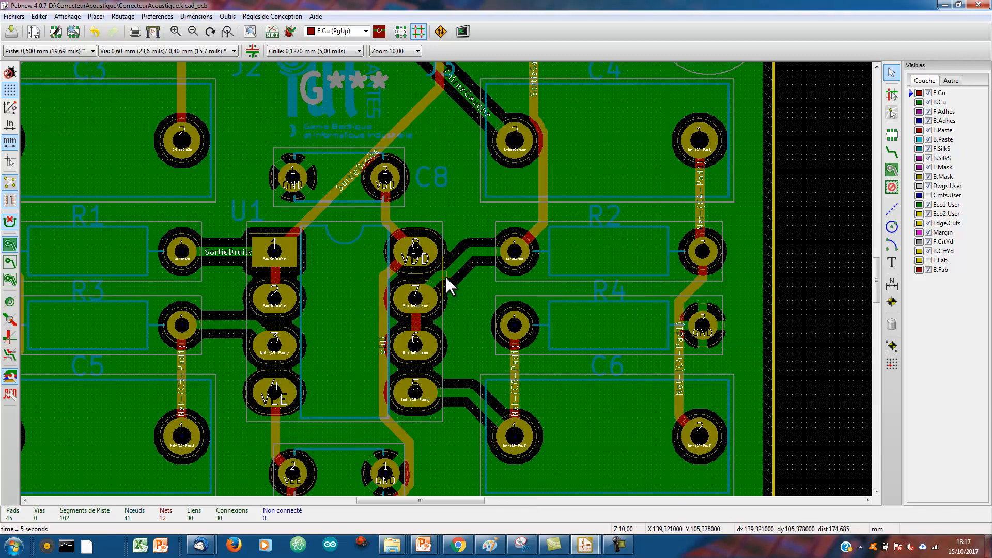
pyautogui.scroll(-1, 445, 277)
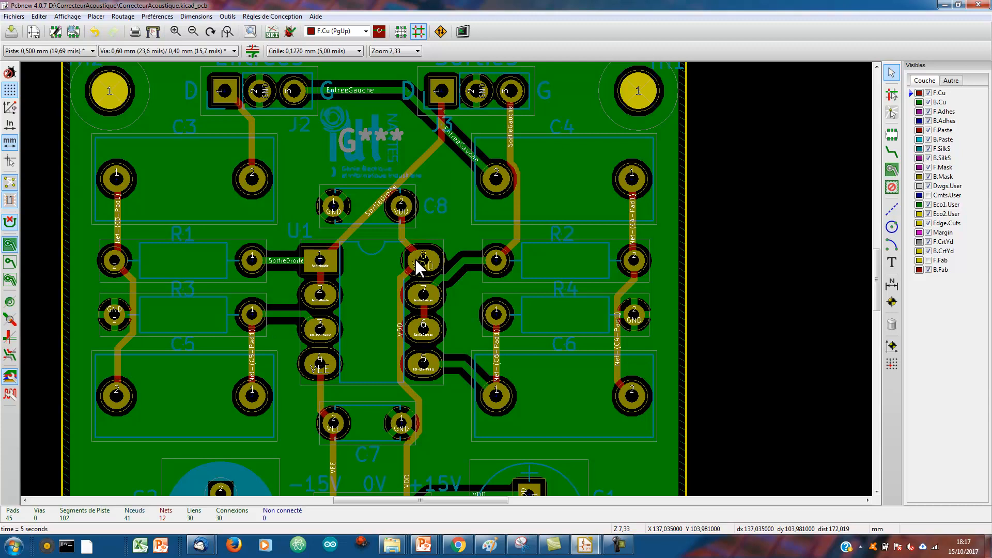
pyautogui.scroll(-1, 386, 260)
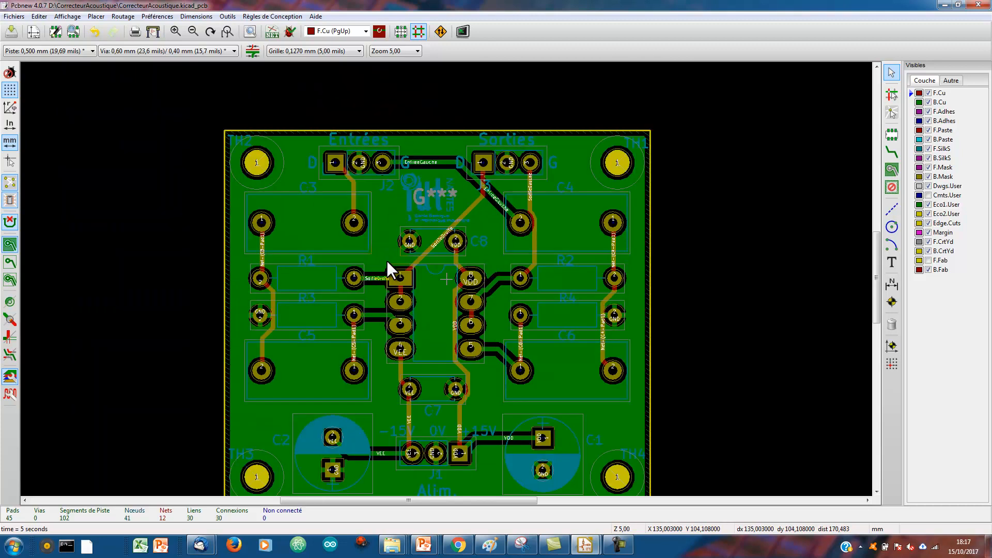
pyautogui.scroll(-1, 441, 324)
pyautogui.scroll(1, 446, 278)
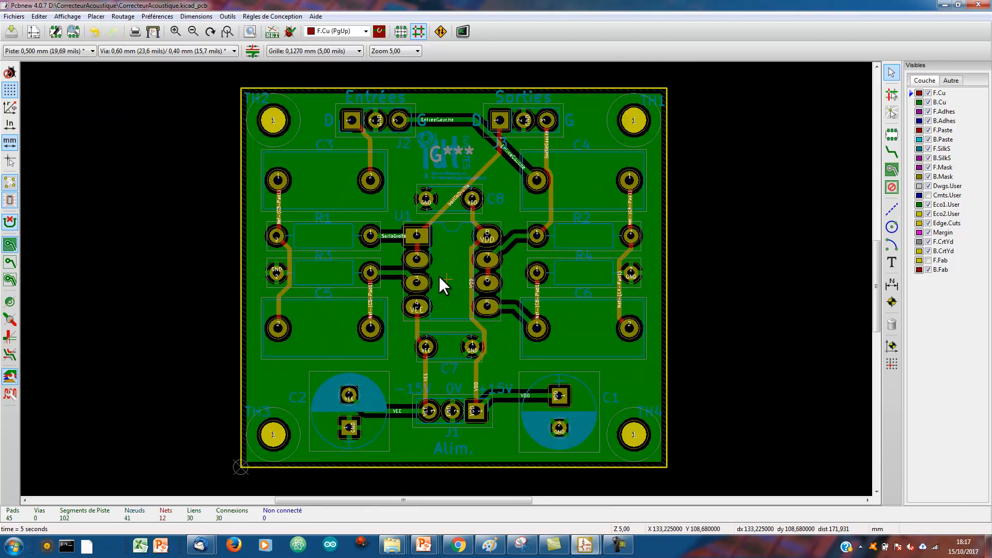
pyautogui.scroll(1, 443, 286)
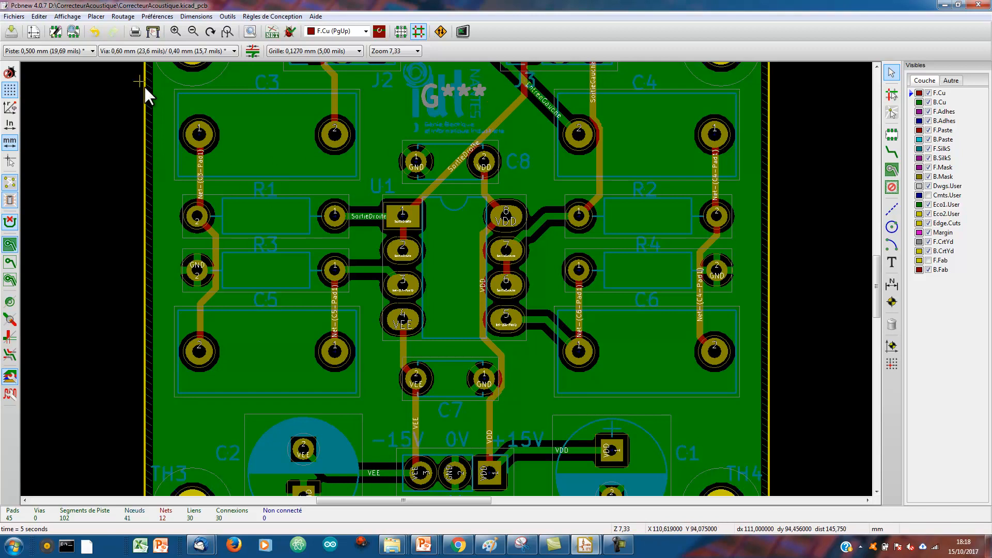
# - Delete all the automatically routed tracks from the board
pyautogui.click(39, 16)
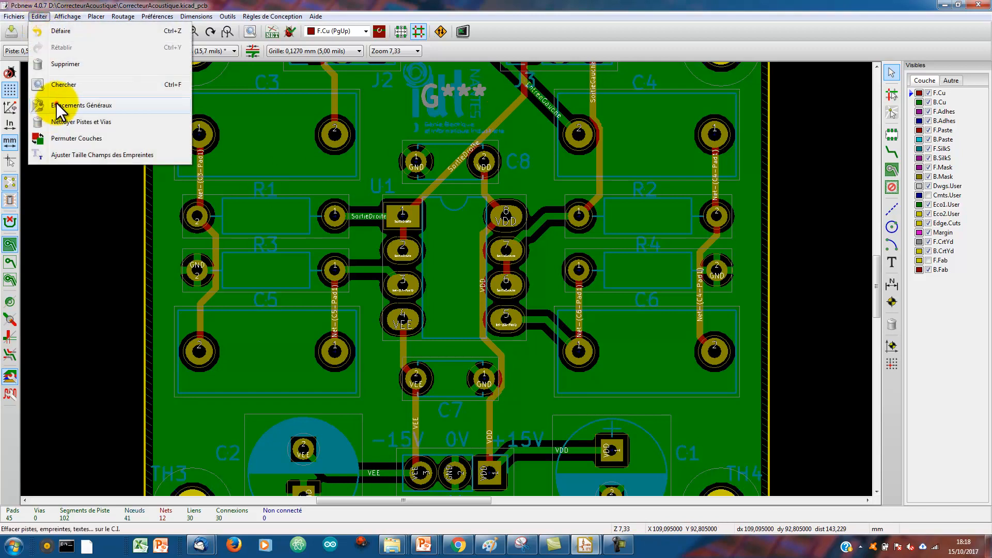
pyautogui.click(60, 104)
pyautogui.click(407, 271)
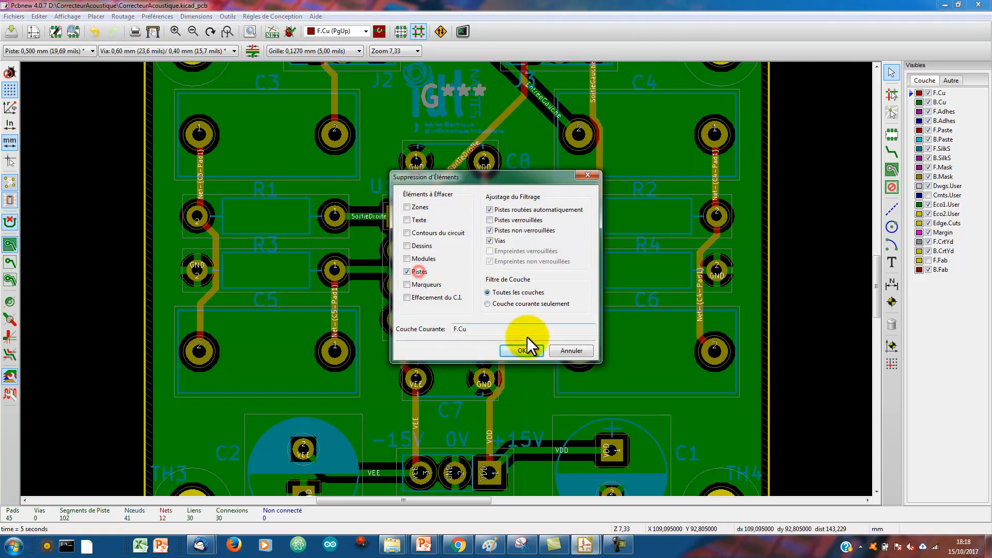
pyautogui.click(522, 350)
pyautogui.click(530, 295)
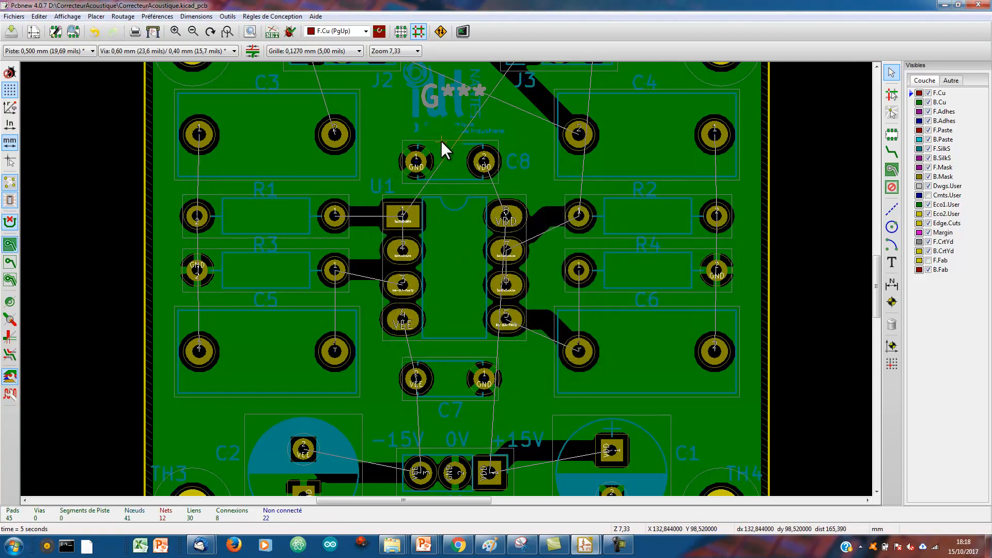
# - View the FreeRoute options for exporting and importing Specctra files, and close the dialog without exporting
pyautogui.click(439, 32)
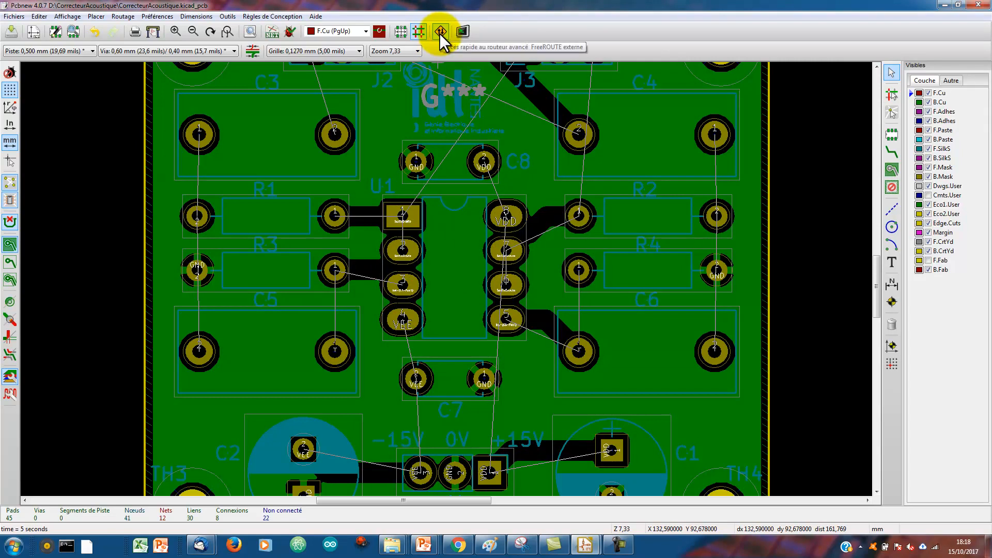
pyautogui.click(439, 32)
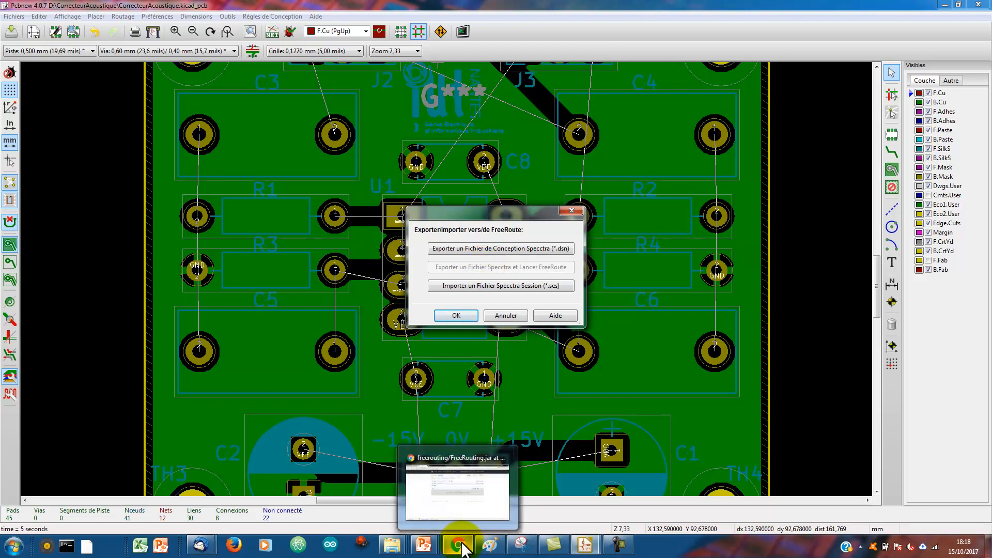
pyautogui.click(511, 315)
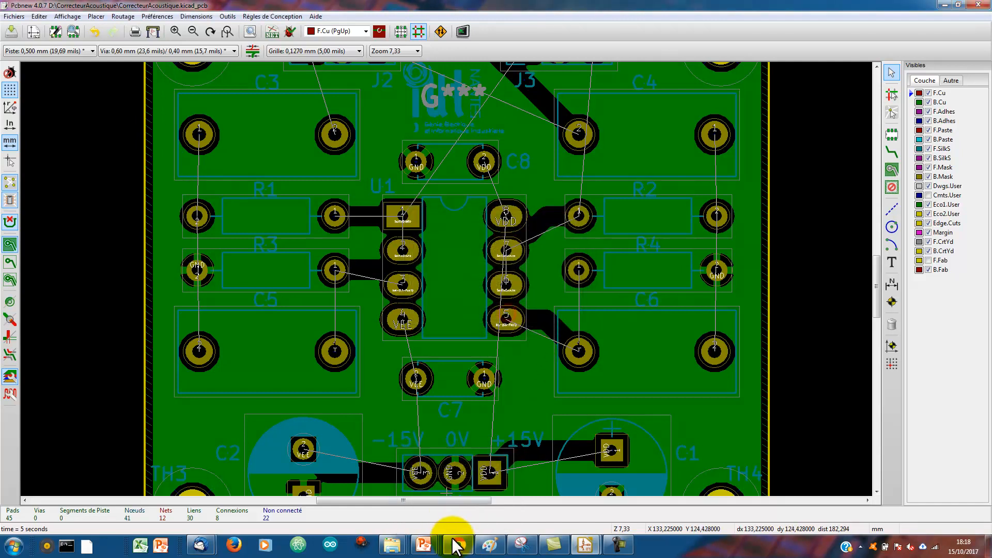
# - Switch to Chrome and go back from the FreeRouting.jar GitHub page to the Google results for freerouting
pyautogui.click(455, 543)
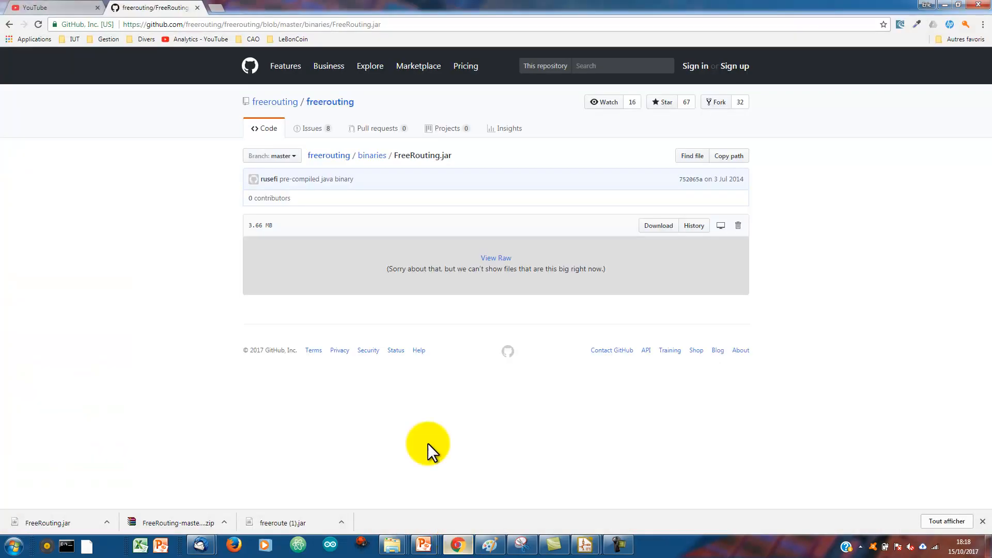
pyautogui.click(10, 25)
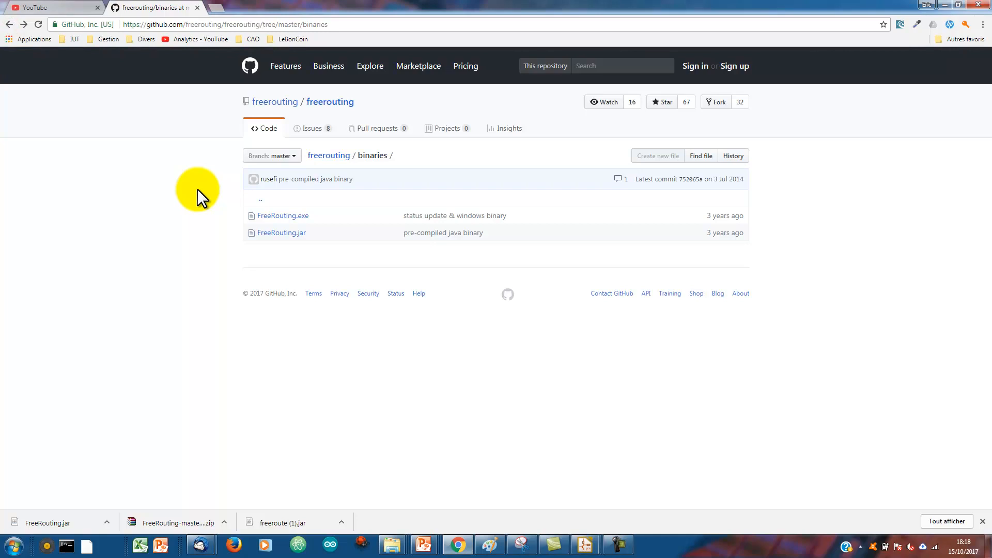
pyautogui.click(10, 25)
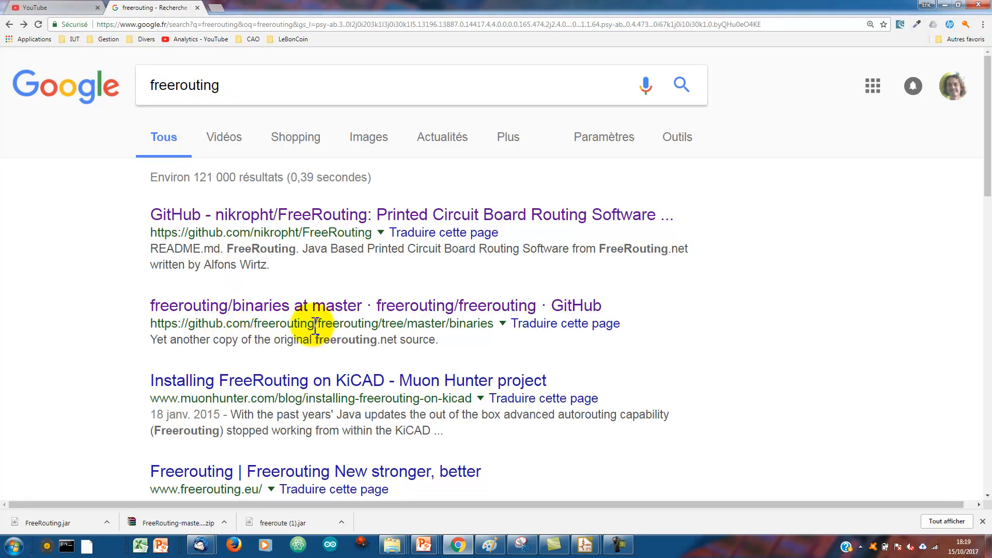
# - Download FreeRouting.jar from the binaries folder of the freerouting/freerouting GitHub repository, keep the file, and show it in its download folder
pyautogui.click(319, 305)
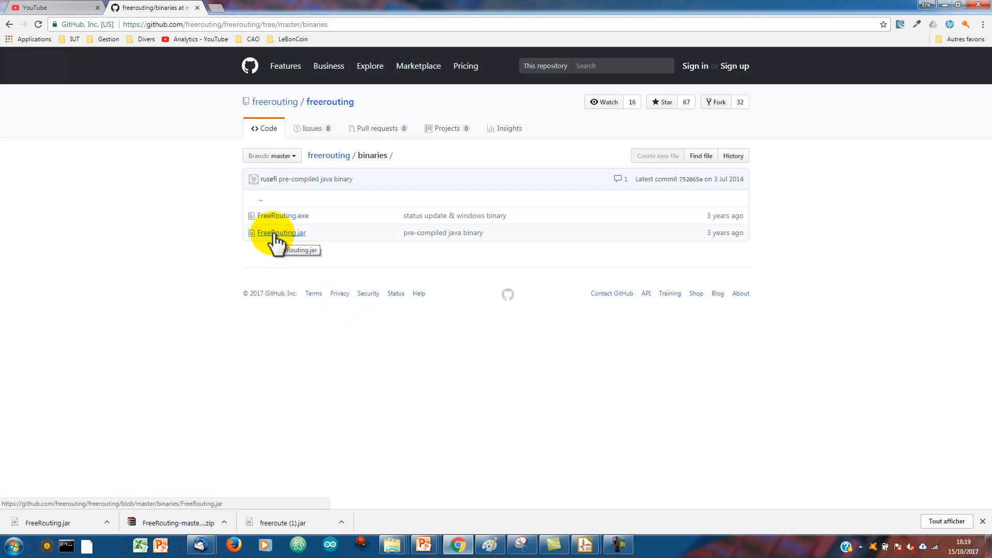
pyautogui.click(275, 232)
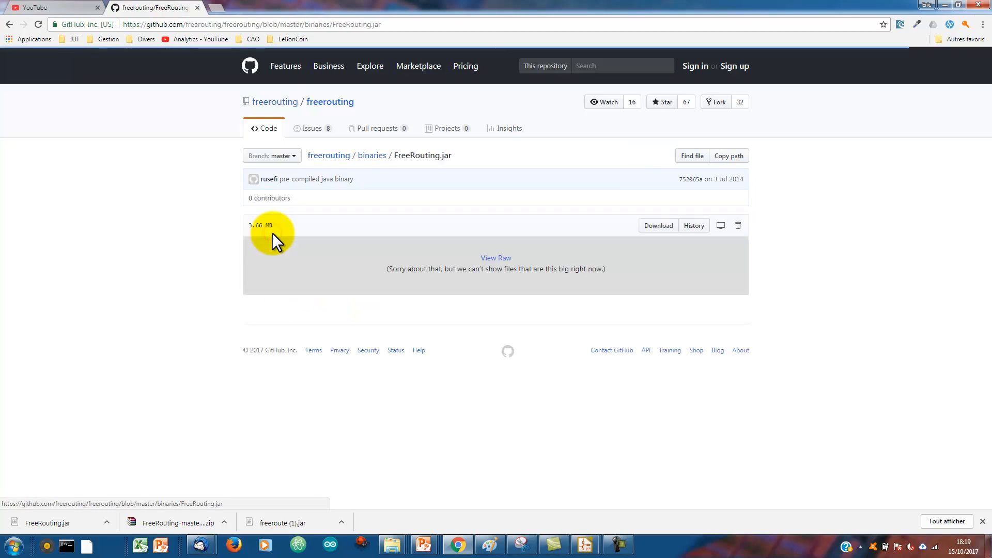
pyautogui.click(655, 228)
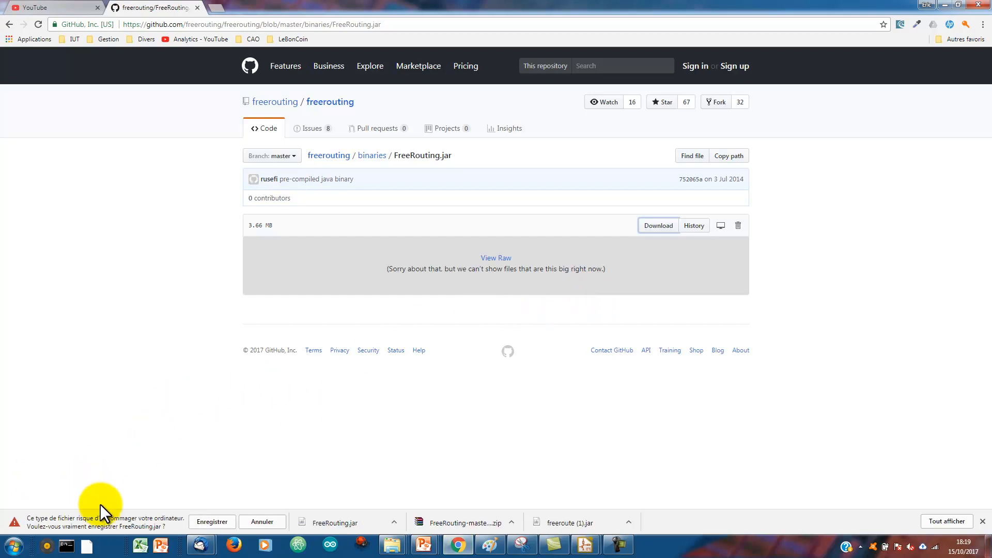
pyautogui.click(200, 521)
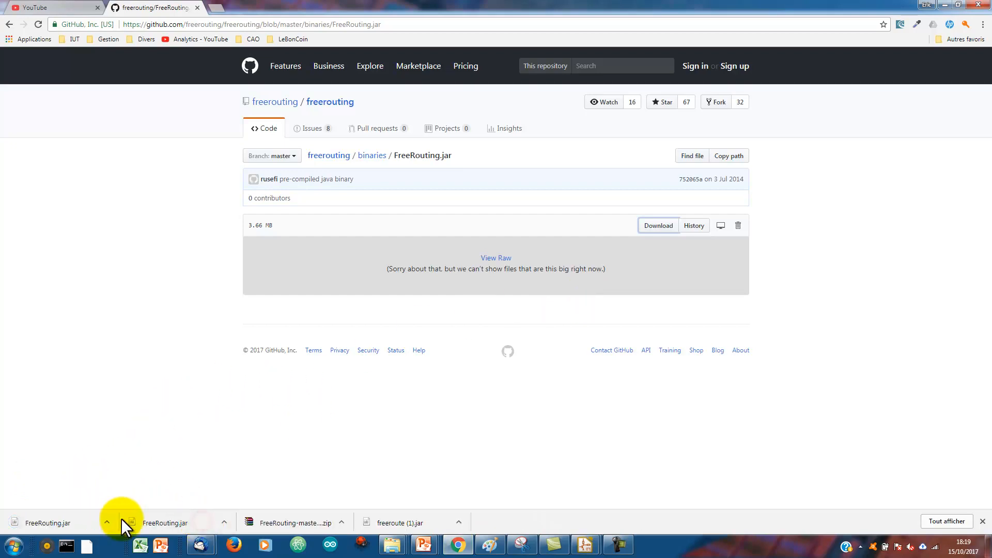
pyautogui.click(107, 522)
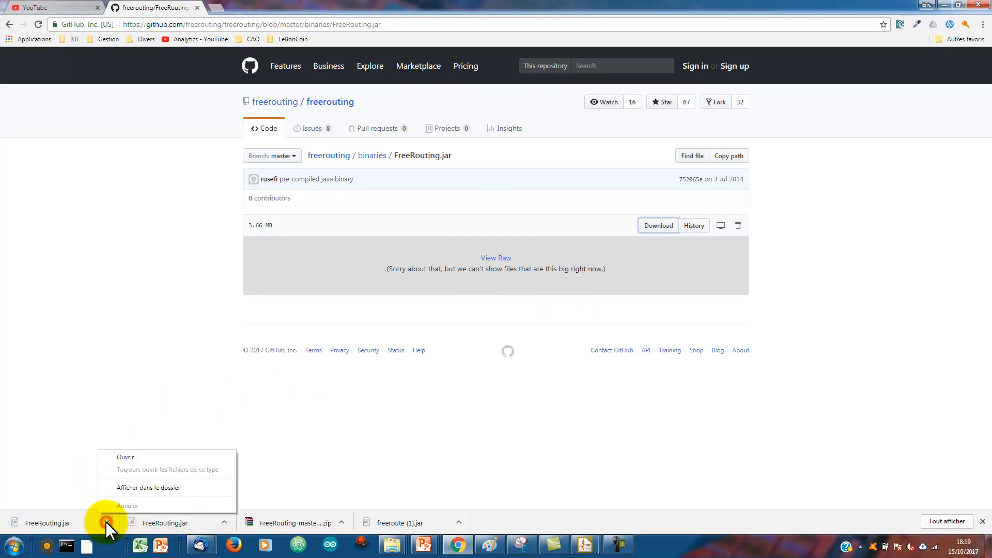
pyautogui.click(136, 489)
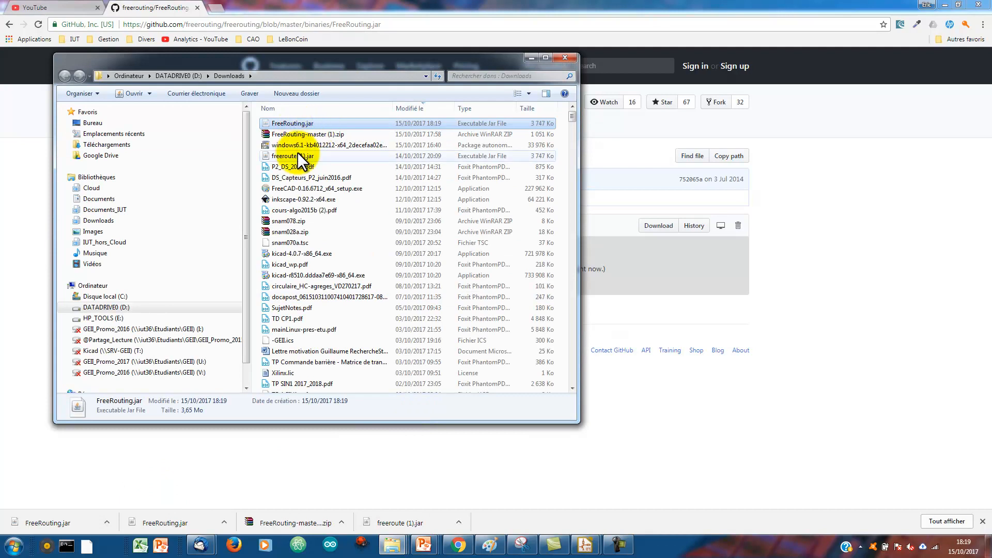
# - Move FreeRouting.jar into the KiCad\bin folder under Programmes on drive C:, granting administrator rights
pyautogui.click(104, 297)
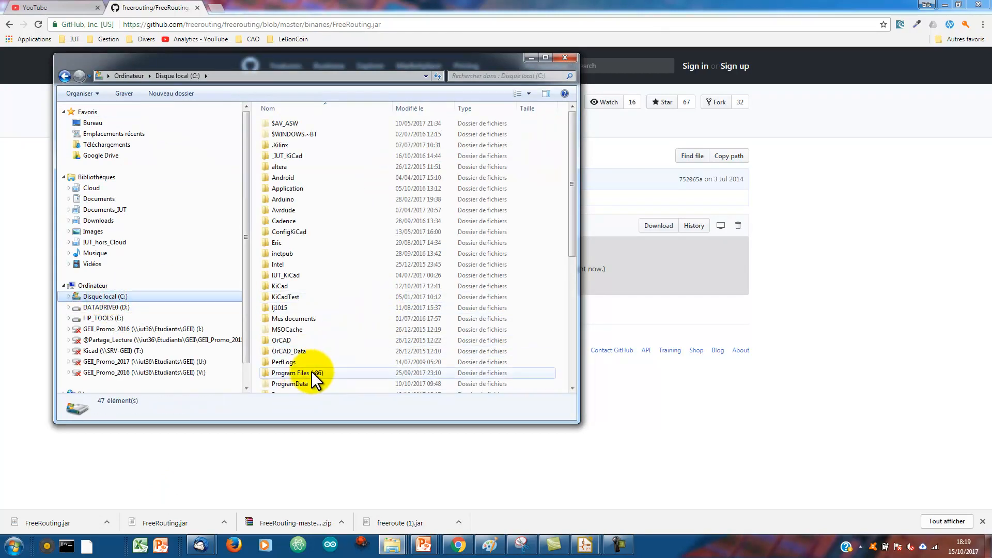
pyautogui.click(306, 374)
pyautogui.scroll(-2, 307, 361)
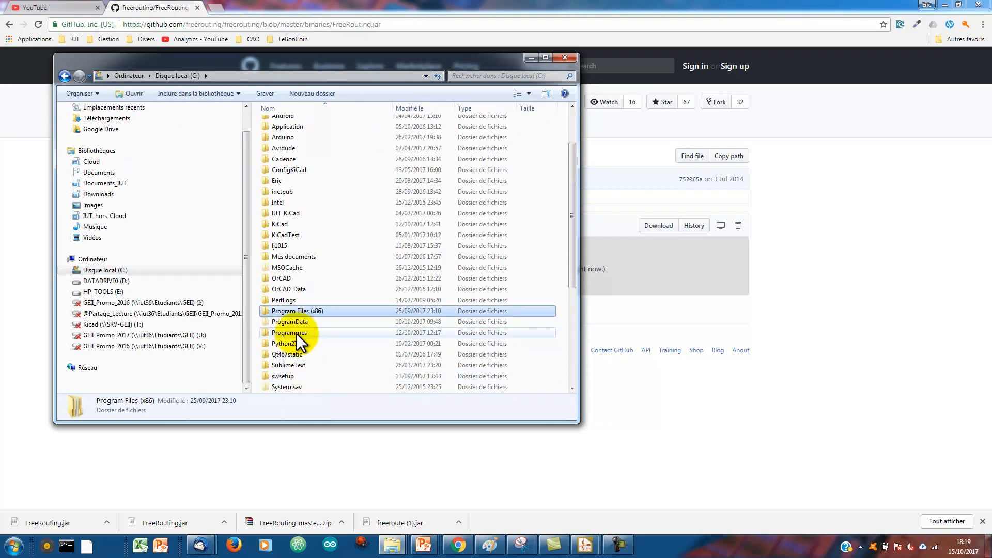
pyautogui.doubleClick(295, 333)
pyautogui.click(317, 298)
pyautogui.scroll(-3, 316, 299)
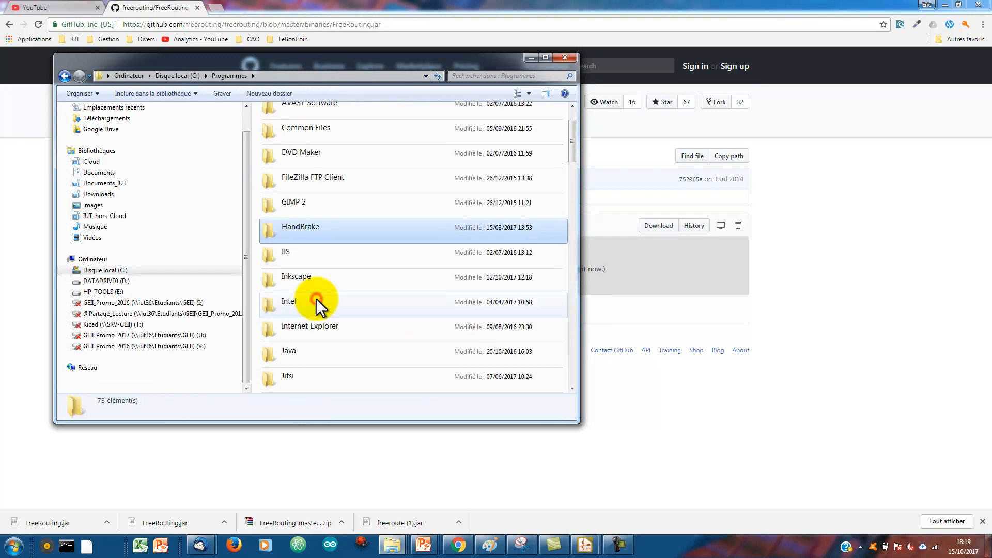
pyautogui.doubleClick(311, 253)
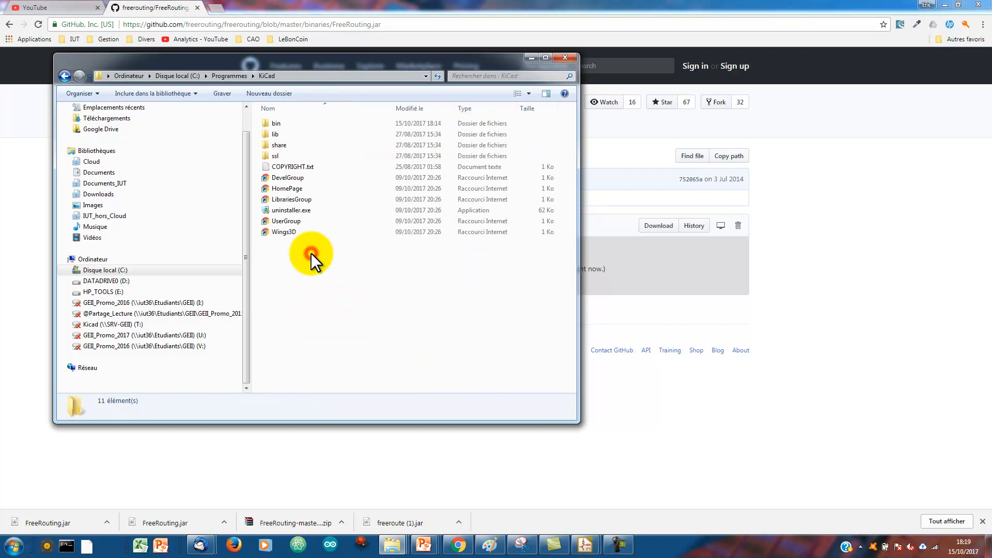
pyautogui.doubleClick(284, 125)
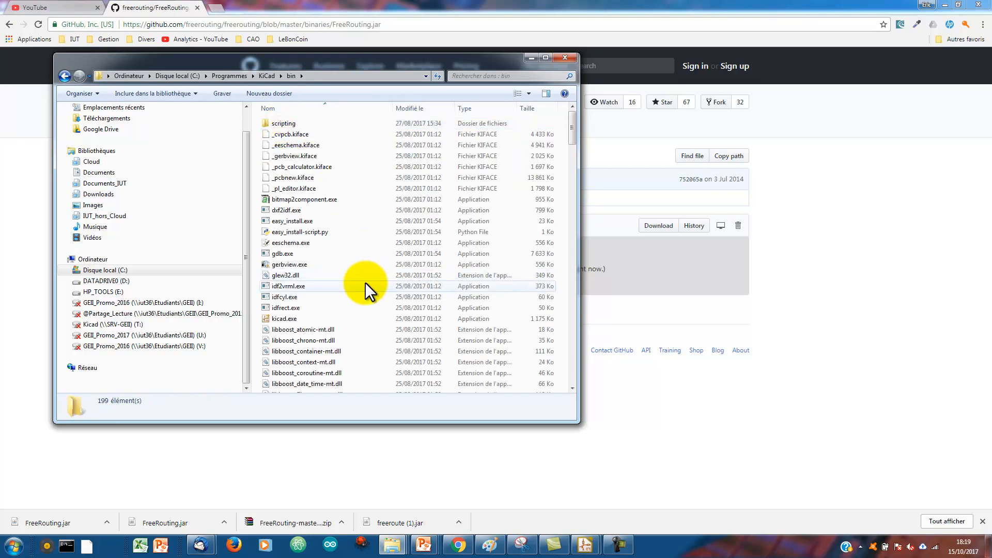
pyautogui.hotkey('ctrl', 'v')
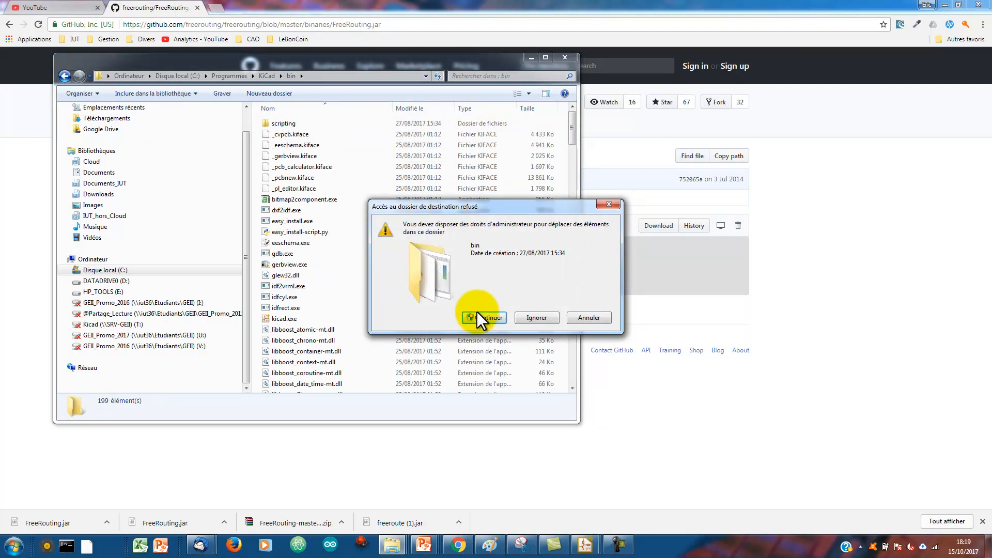
pyautogui.click(478, 315)
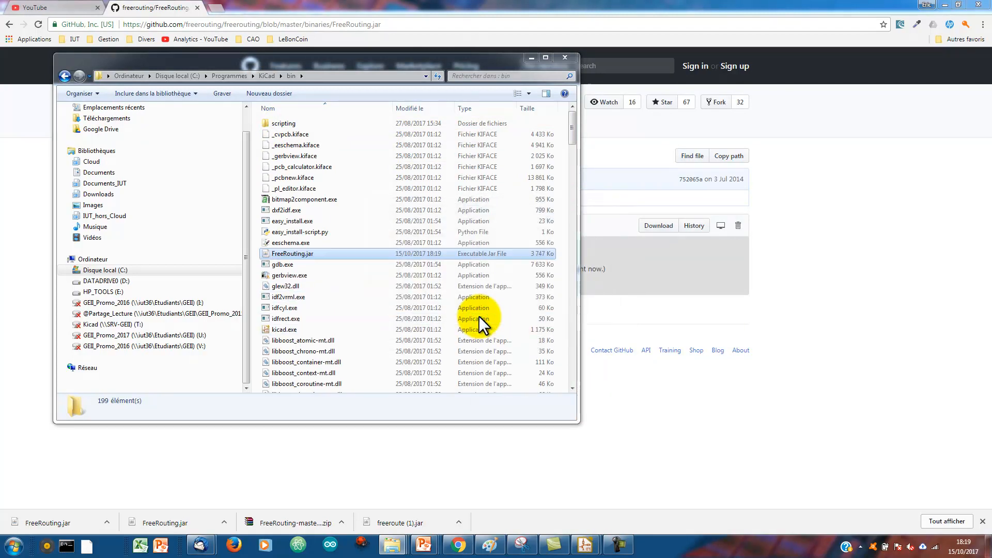
# - Rename FreeRouting.jar in the KiCad bin folder as Freeroute.jar, granting administrator rights
pyautogui.click(305, 254)
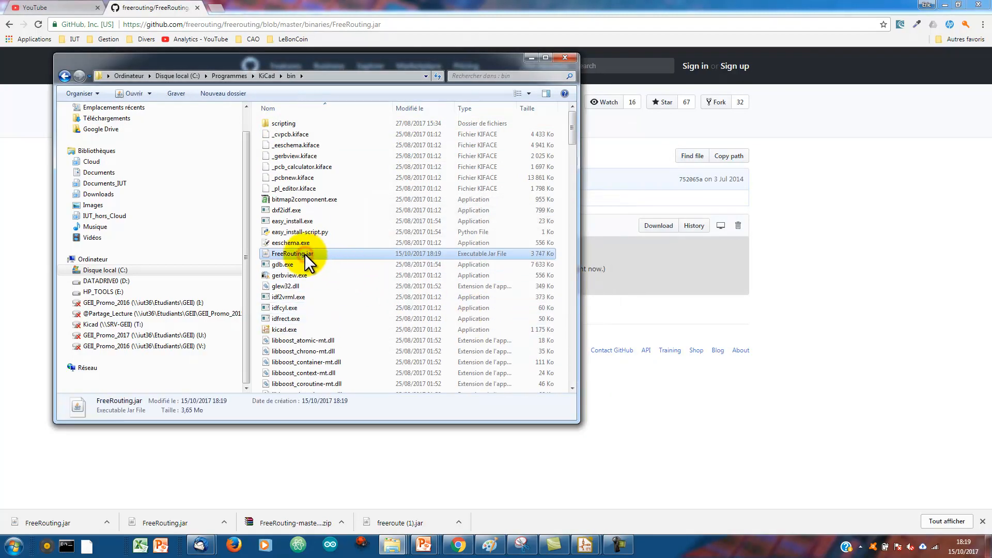
pyautogui.press('BackSpace')
pyautogui.press('BackSpace')
pyautogui.press('BackSpace')
pyautogui.press('BackSpace')
pyautogui.press('BackSpace')
pyautogui.press('BackSpace')
pyautogui.press('BackSpace')
pyautogui.write('route')
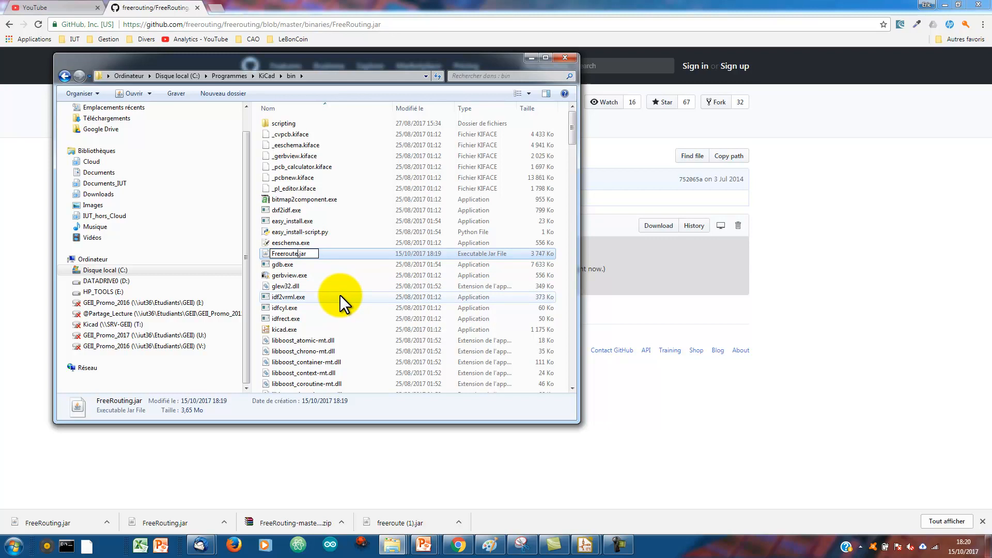
pyautogui.press('Return')
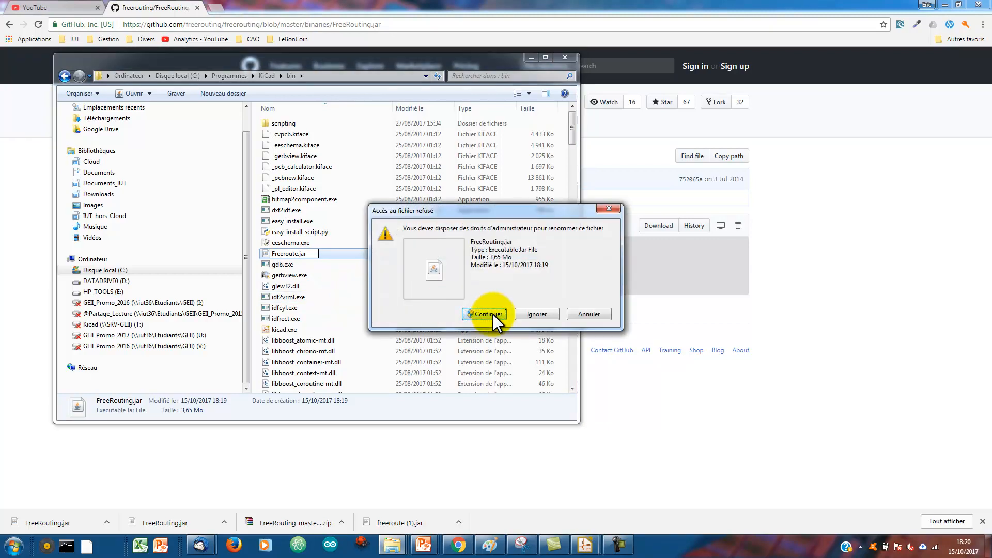
pyautogui.click(493, 314)
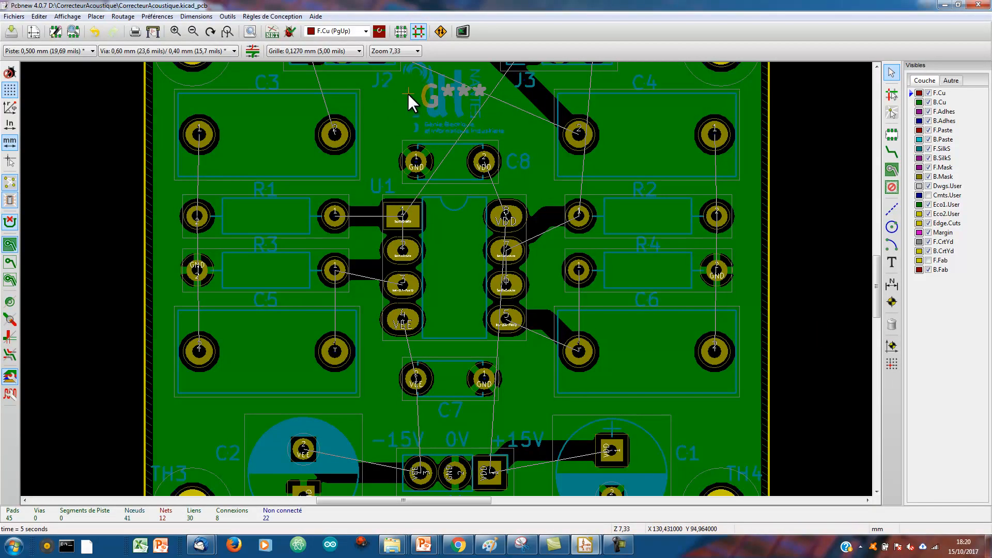
# - Switch to Pcbnew, export the board as CorrecteurAcoustique.dsn while launching FreeRoute, and run the autorouter on it
pyautogui.click(442, 33)
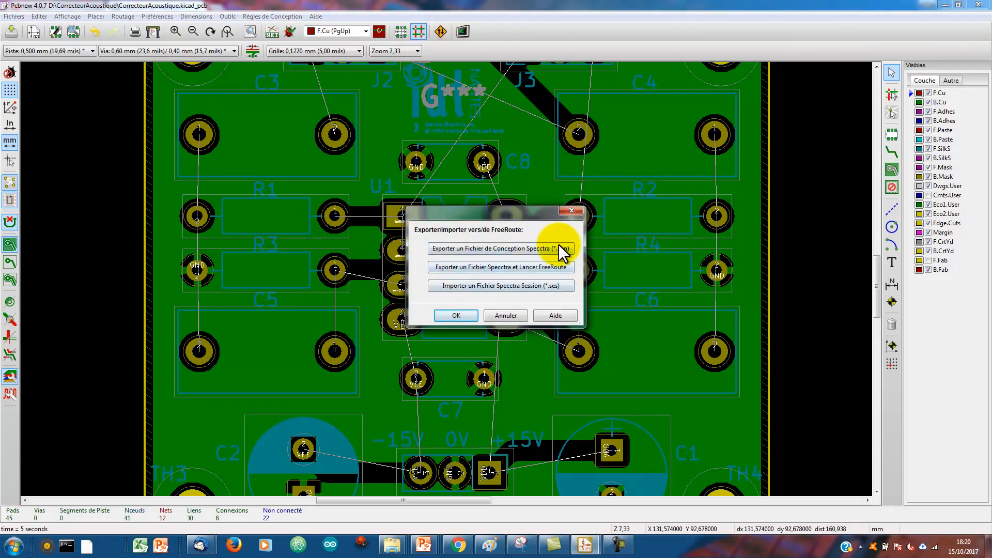
pyautogui.click(487, 268)
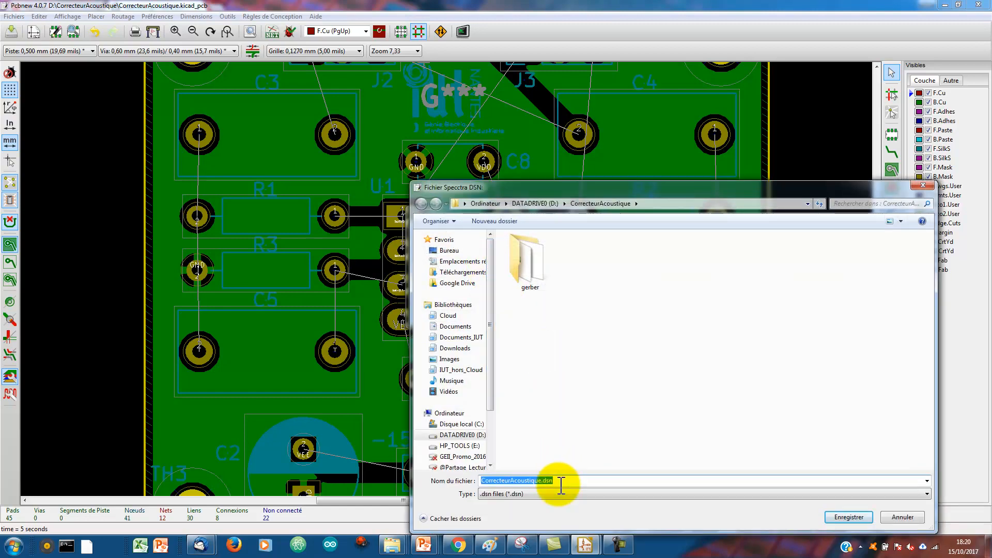
pyautogui.click(835, 516)
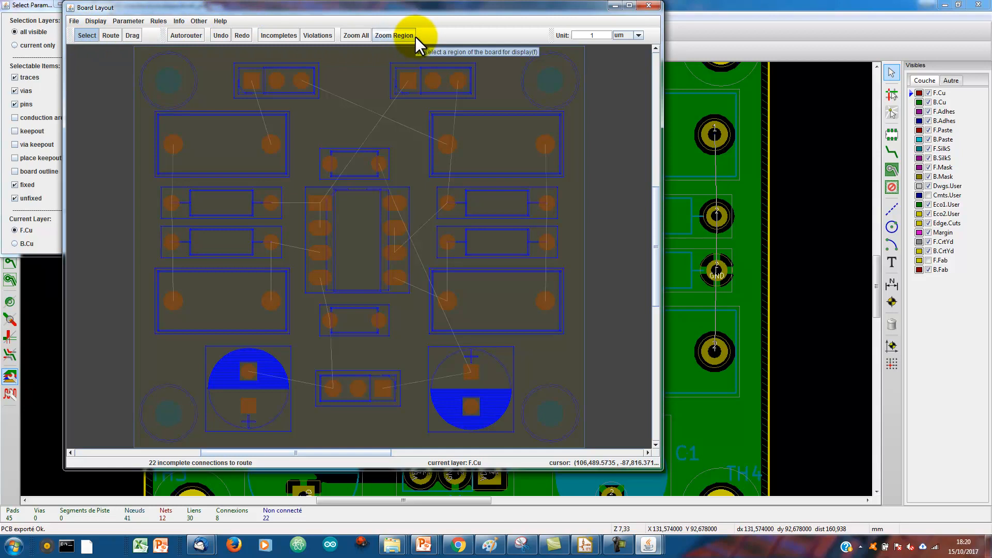
pyautogui.click(187, 39)
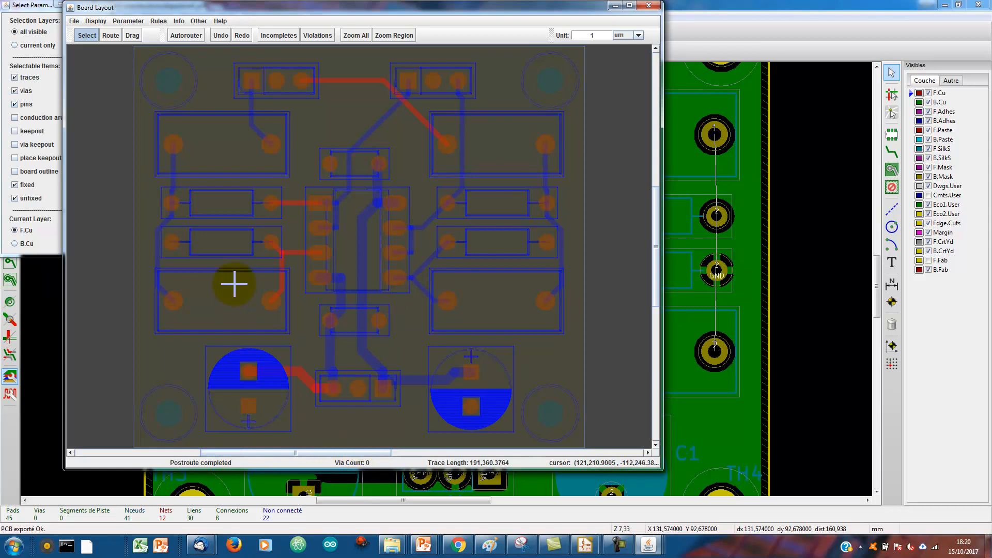
# - Export the routed board as a Specctra session file, saving the rules too, and close FreeRoute
pyautogui.click(74, 22)
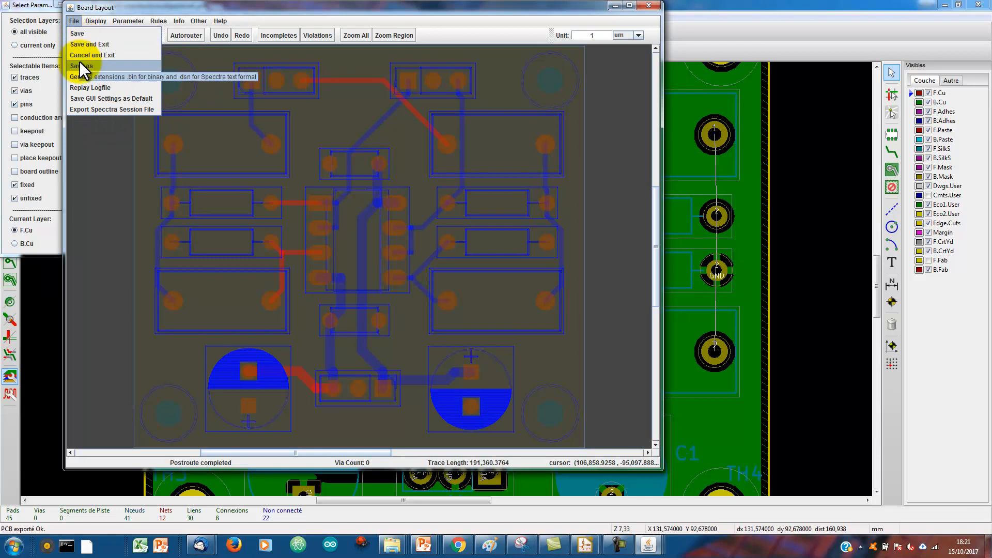
pyautogui.click(106, 109)
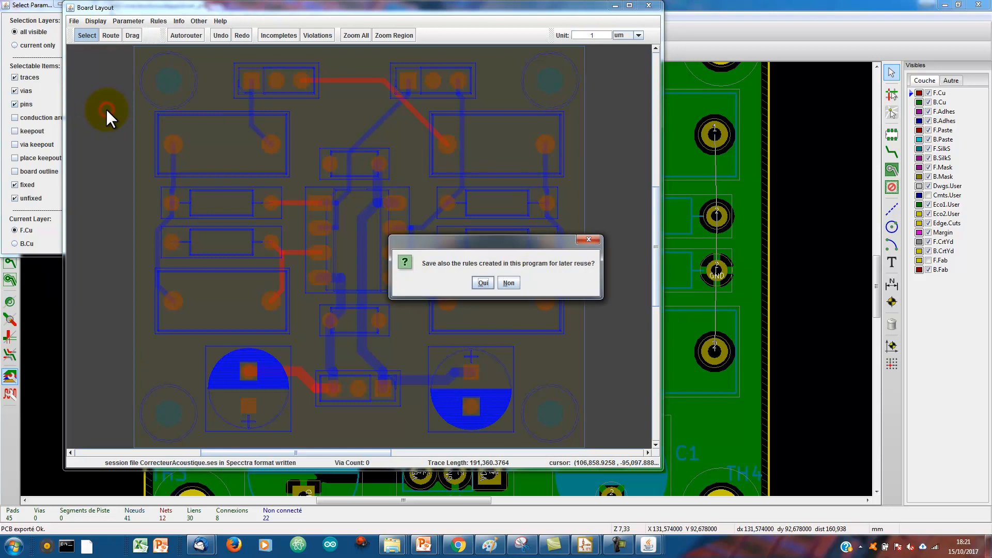
pyautogui.click(483, 283)
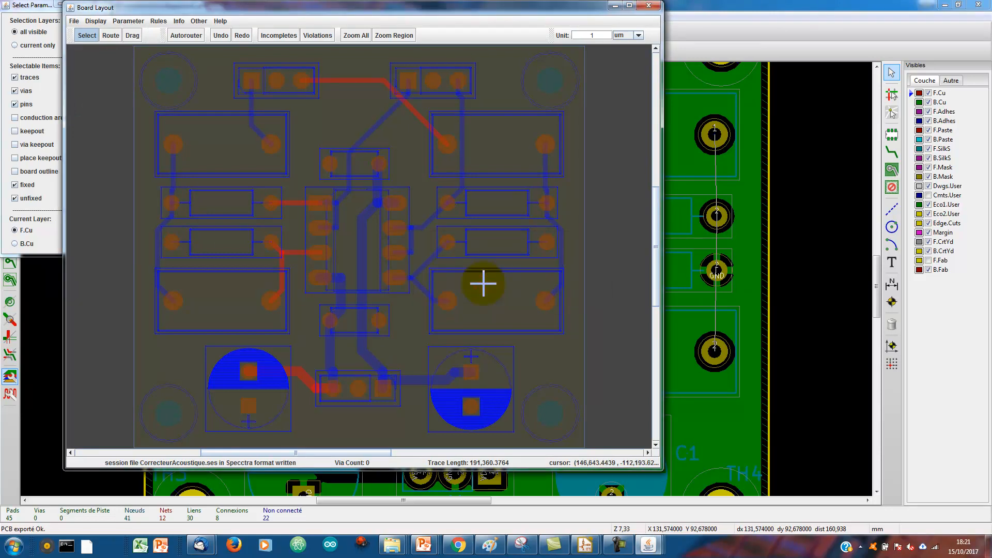
pyautogui.click(648, 6)
pyautogui.click(482, 283)
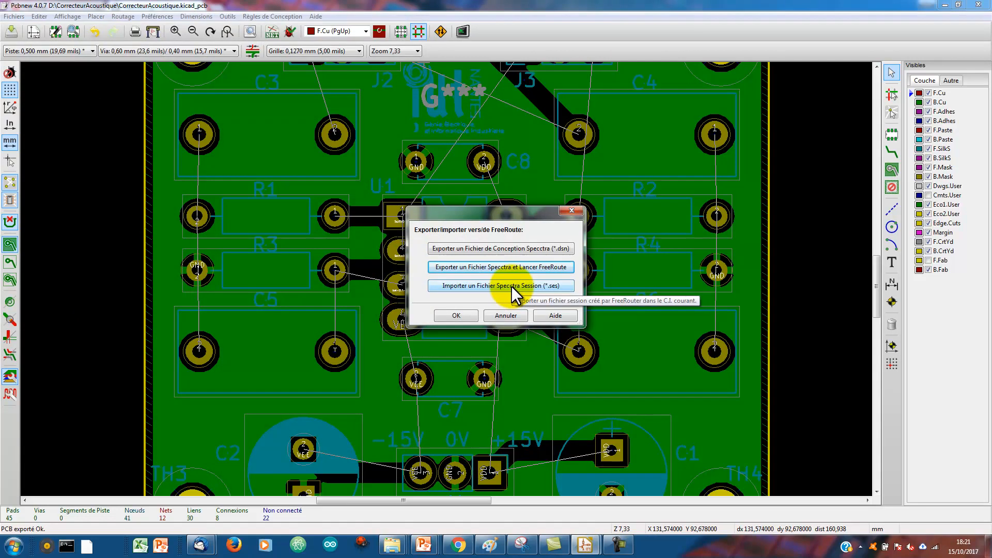
# - Import the session file CorrecteurAcoustique.ses into the board, recalculate the ratsnest, and close the FreeRoute dialog
pyautogui.click(511, 286)
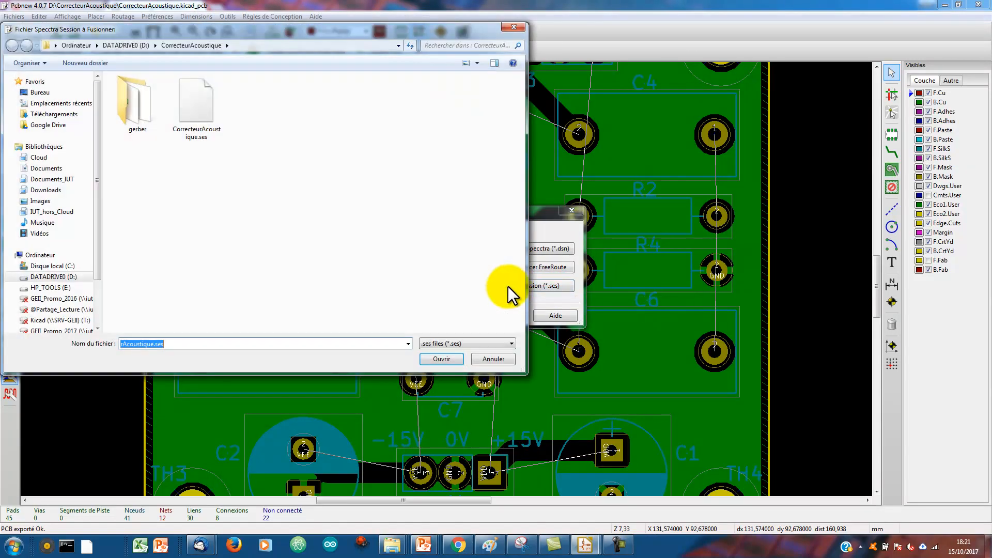
pyautogui.click(437, 360)
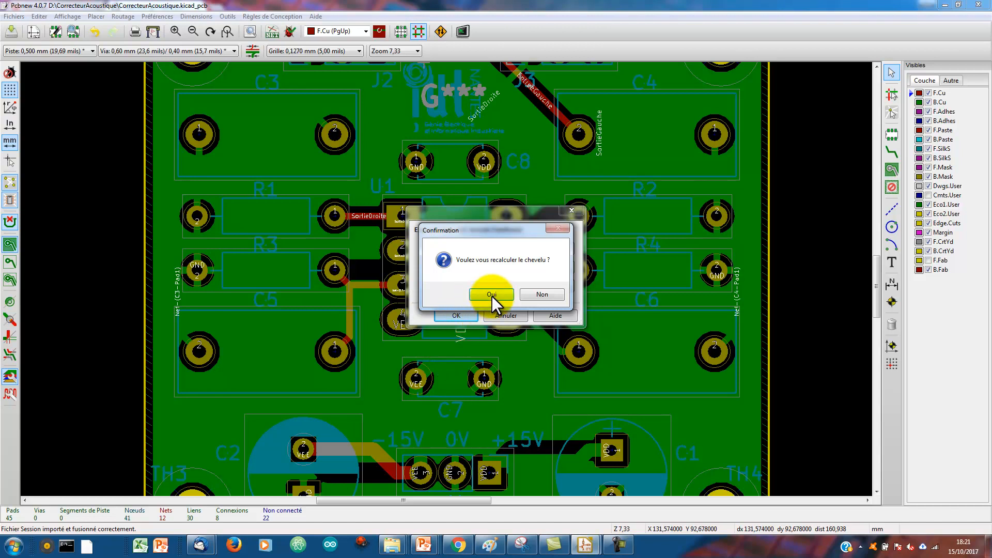
pyautogui.click(491, 294)
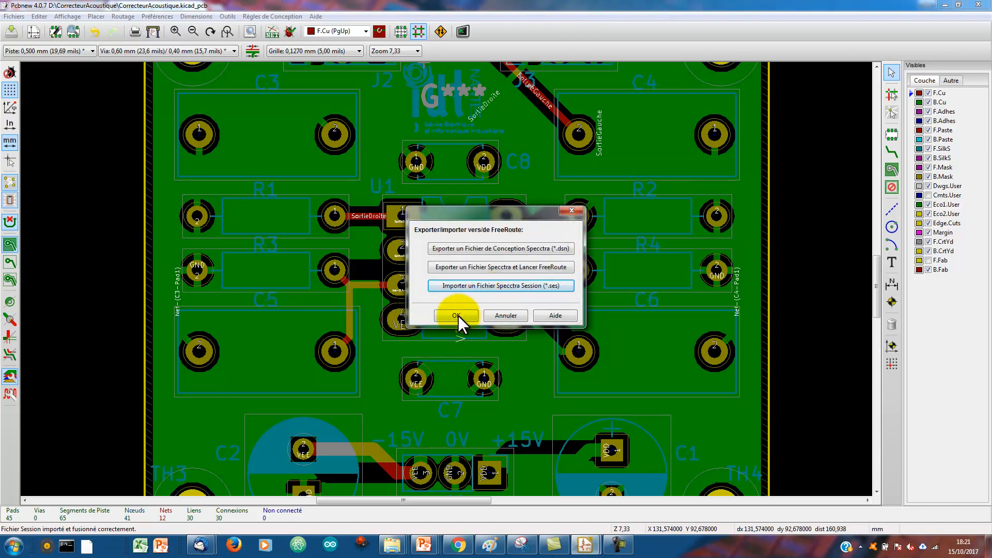
pyautogui.click(458, 316)
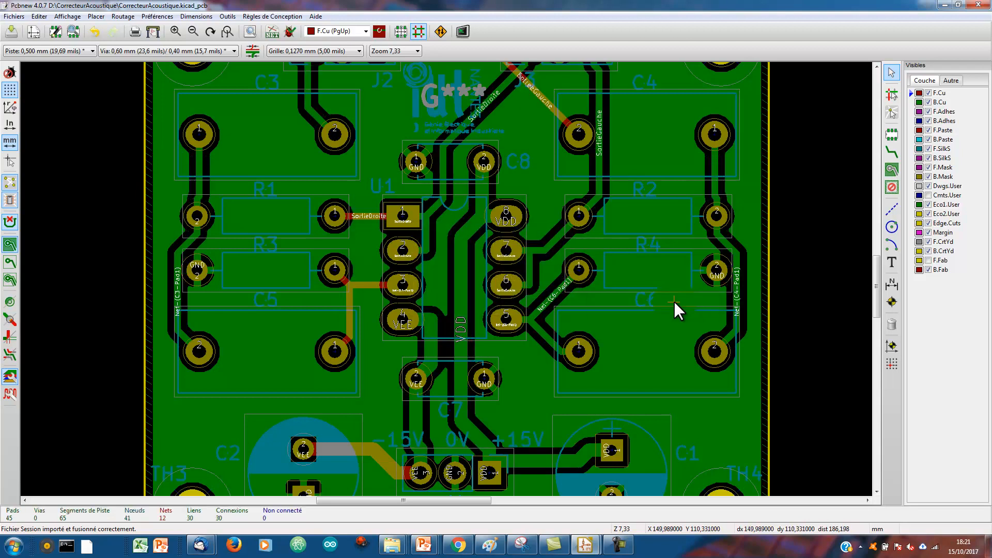
# - Examine the imported tracks across the whole board, around U1, the capacitors and the power connector J1
pyautogui.scroll(-2, 674, 302)
pyautogui.scroll(2, 350, 245)
pyautogui.scroll(-2, 350, 244)
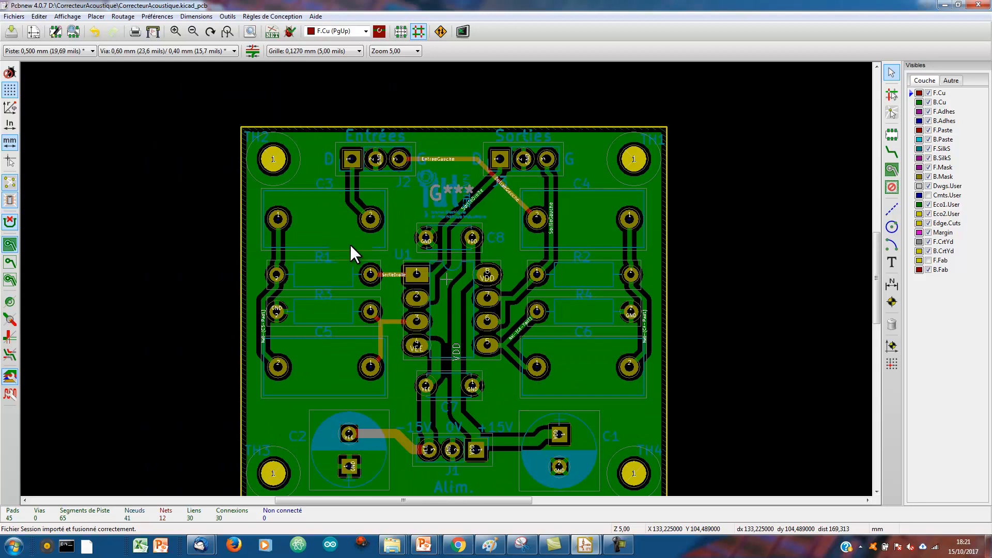
pyautogui.scroll(2, 426, 333)
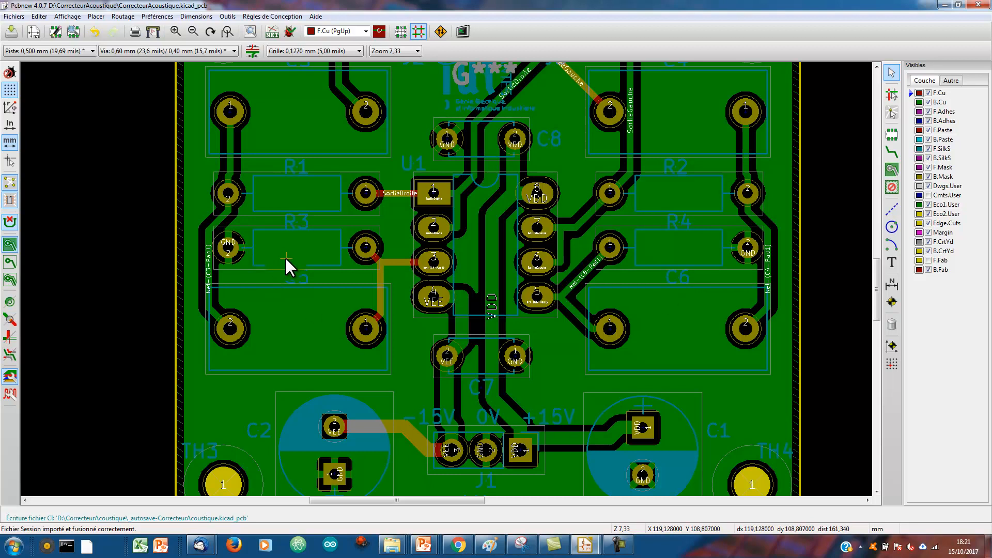
pyautogui.scroll(1, 296, 213)
pyautogui.scroll(-1, 296, 213)
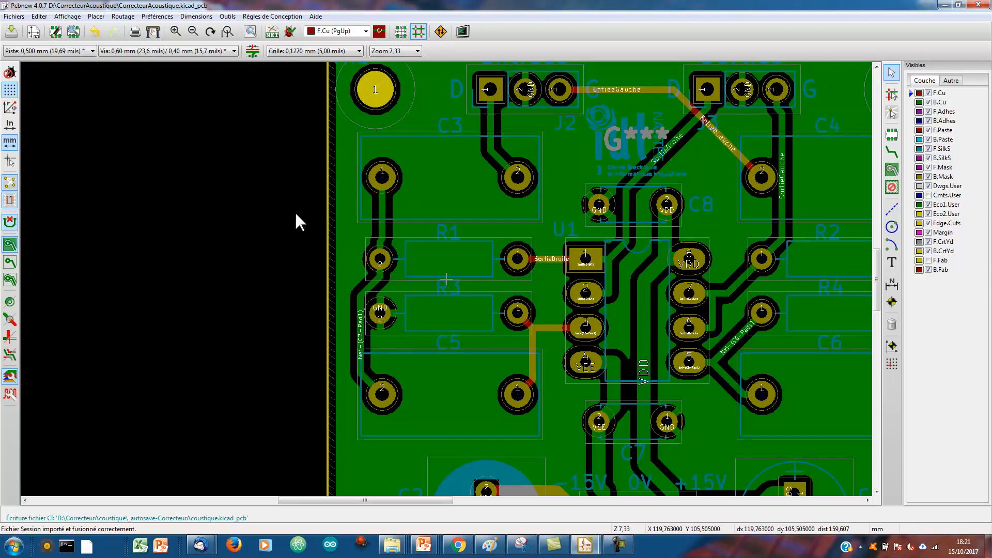
pyautogui.scroll(-1, 449, 284)
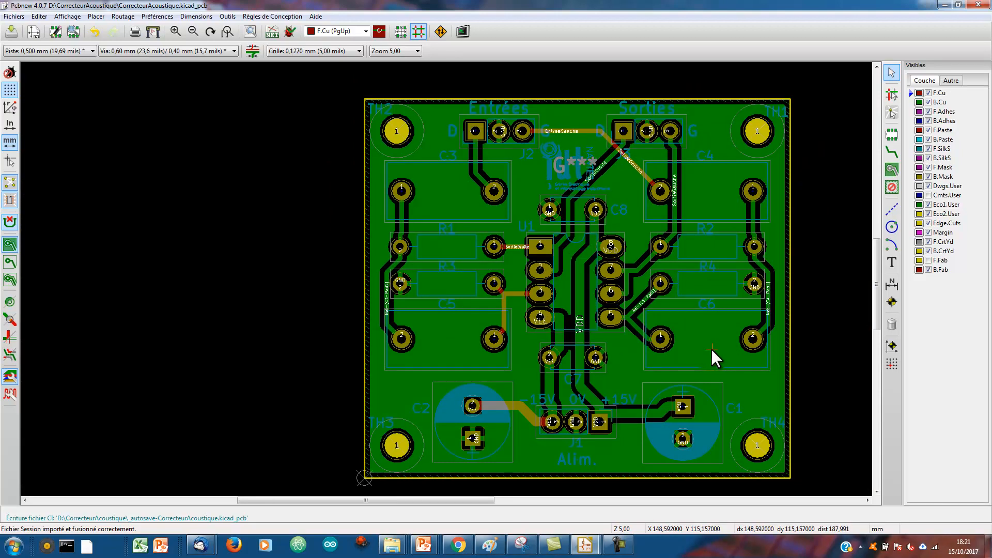
pyautogui.scroll(1, 711, 348)
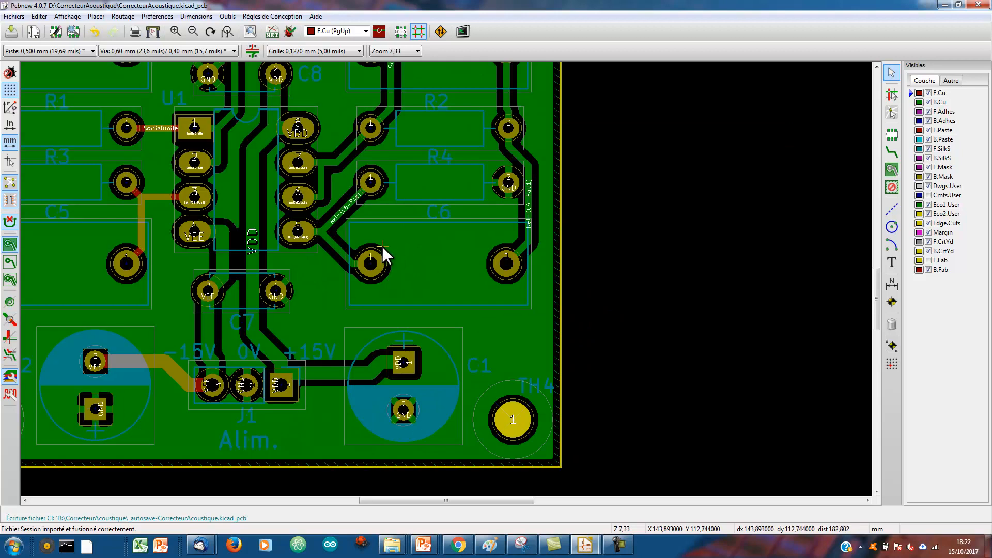
pyautogui.scroll(-1, 419, 268)
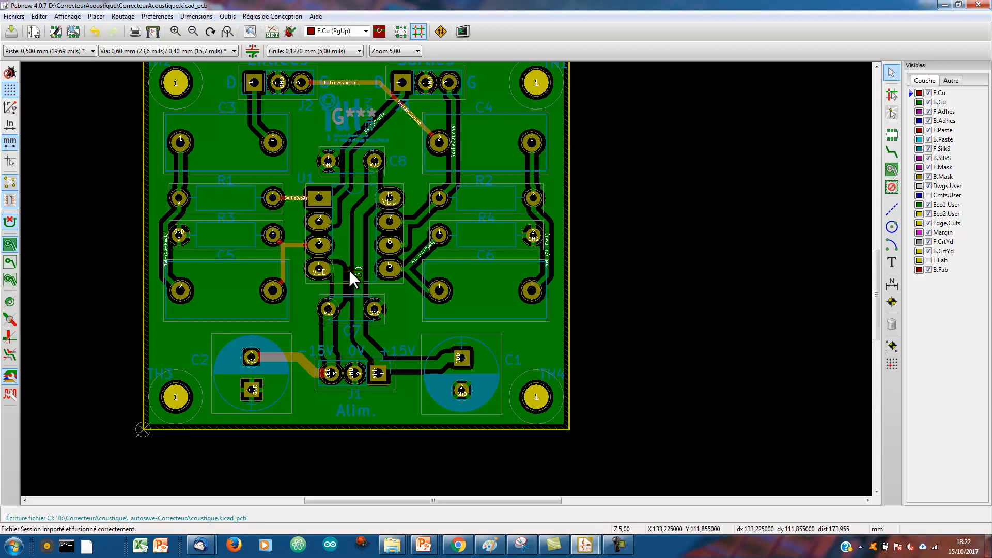
pyautogui.click(439, 27)
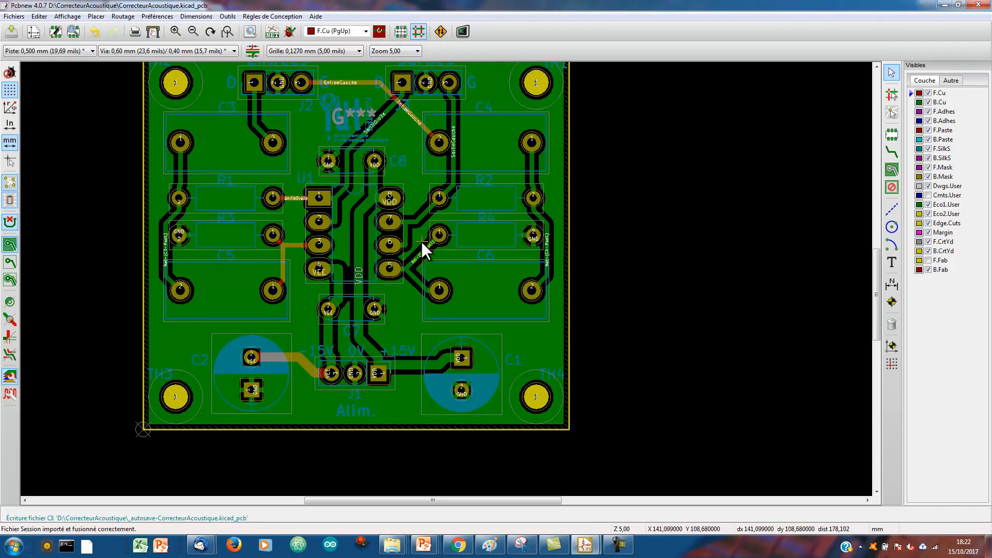